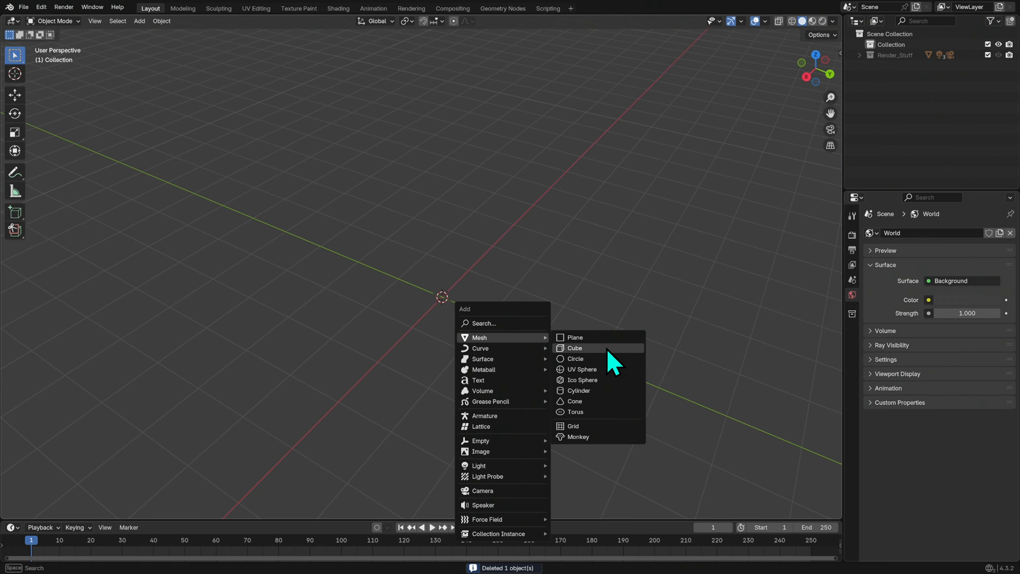
# Add a cylinder mesh at the origin and change its vertex count
pyautogui.click(597, 392)
pyautogui.moveTo(586, 387); pyautogui.dragTo(510, 344, button='middle')
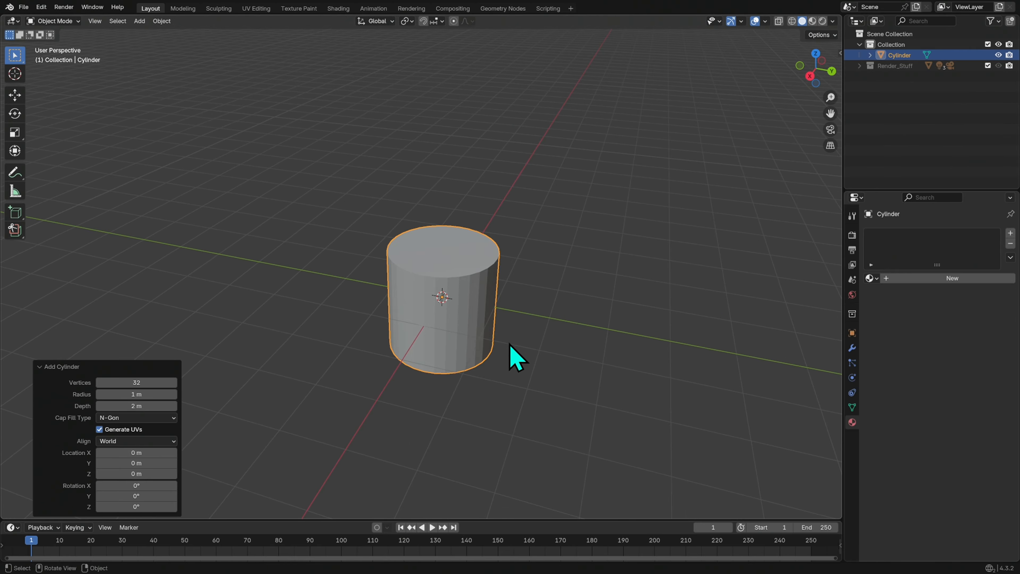
pyautogui.click(141, 383)
pyautogui.press('Return')
pyautogui.moveTo(506, 354); pyautogui.dragTo(503, 365, button='middle')
# In face select mode, inset the cylinder's top face by about 0.13 m
pyautogui.press('Tab')
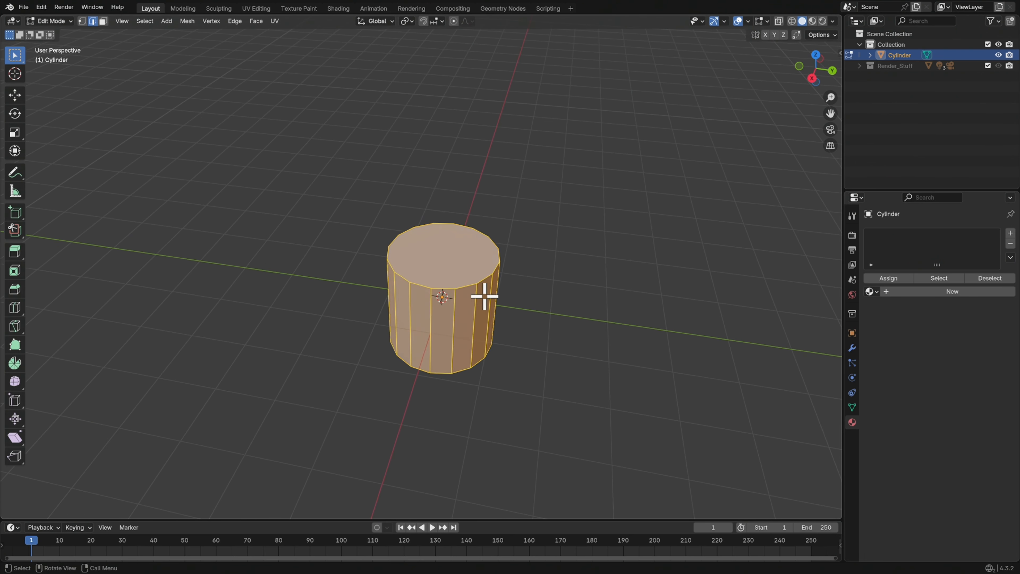
pyautogui.press('3')
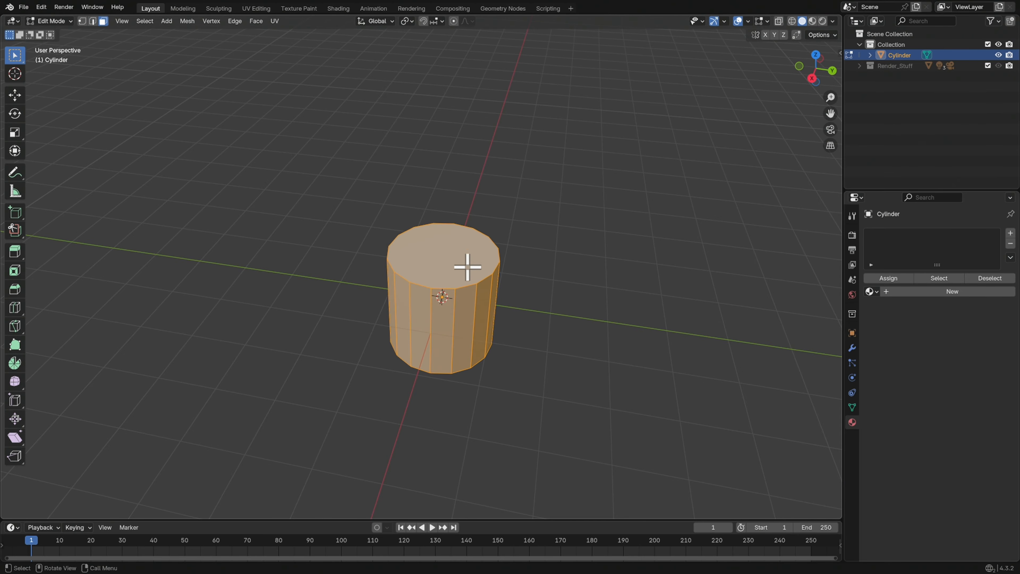
pyautogui.click(449, 255)
pyautogui.moveTo(526, 289); pyautogui.dragTo(533, 303, button='middle')
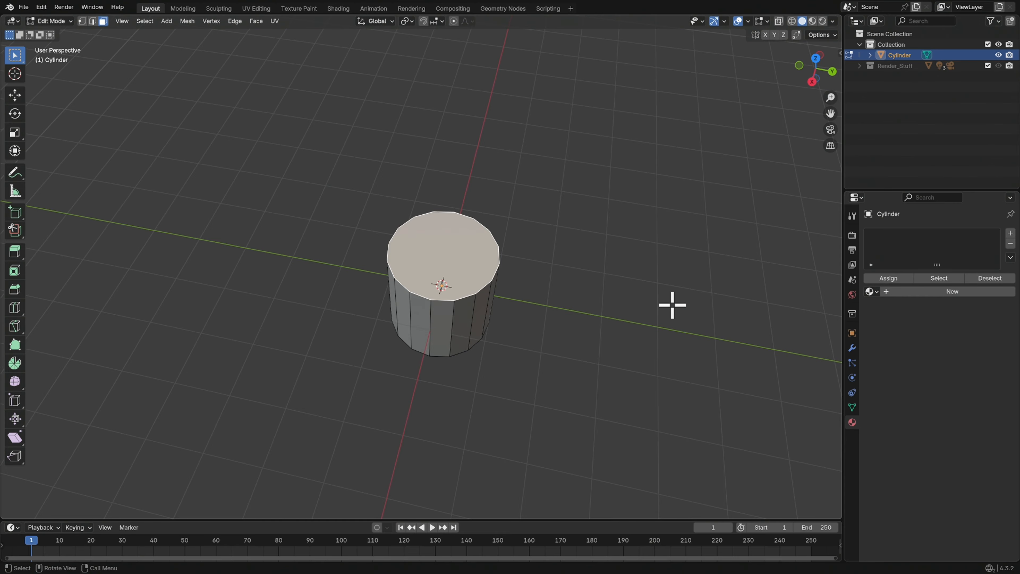
pyautogui.press('i')
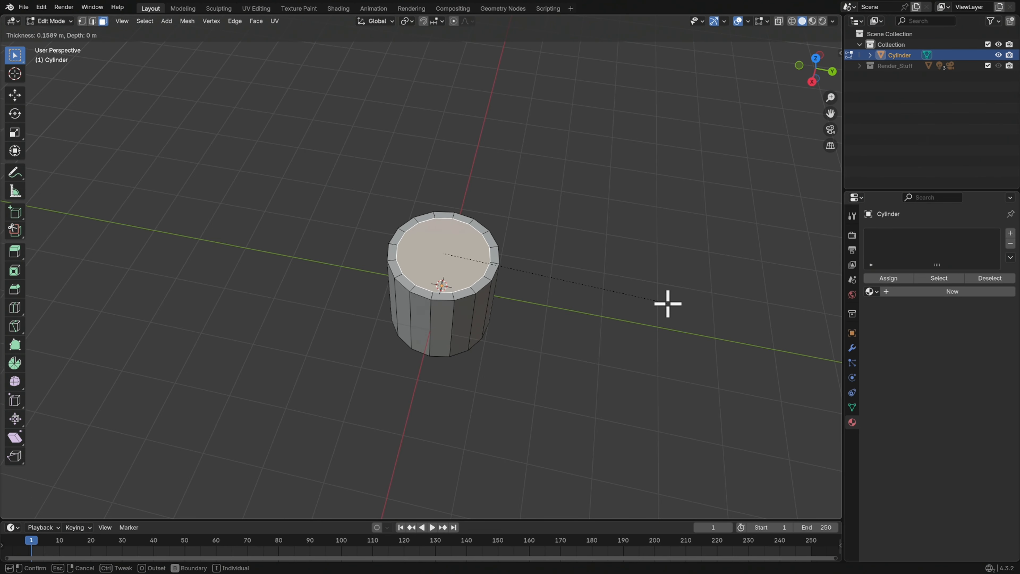
pyautogui.click(667, 304)
# Extrude the inset top face about 1.79 m down into the cylinder to hollow out the mug
pyautogui.moveTo(665, 303); pyautogui.dragTo(604, 307, button='middle')
pyautogui.scroll(2, 595, 255)
pyautogui.press('e')
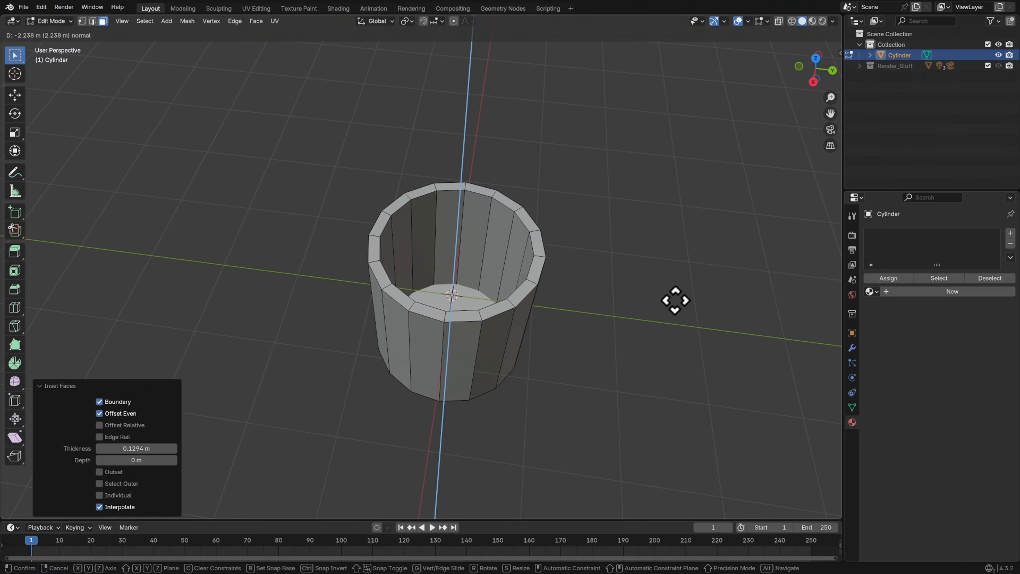
pyautogui.click(674, 289)
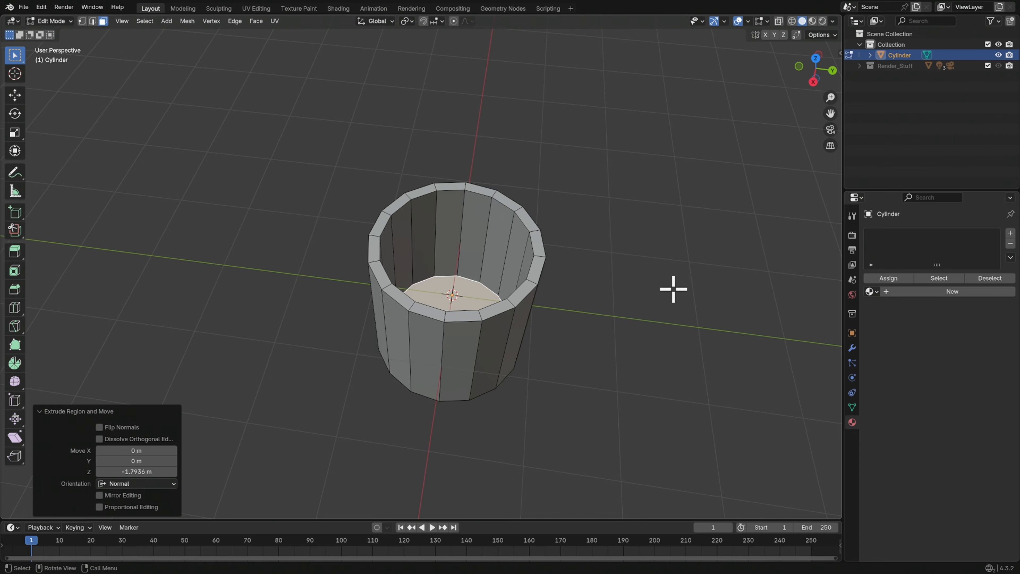
# In a see-through right side view, lower the mug's inner floor face about 0.066 m along Z
pyautogui.moveTo(629, 349); pyautogui.dragTo(721, 222, button='middle')
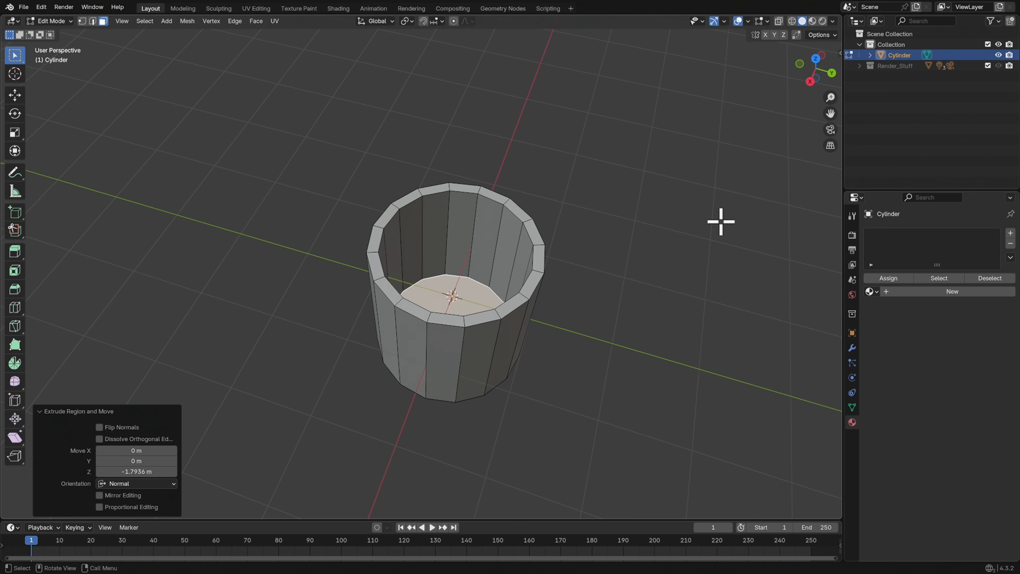
pyautogui.click(811, 81)
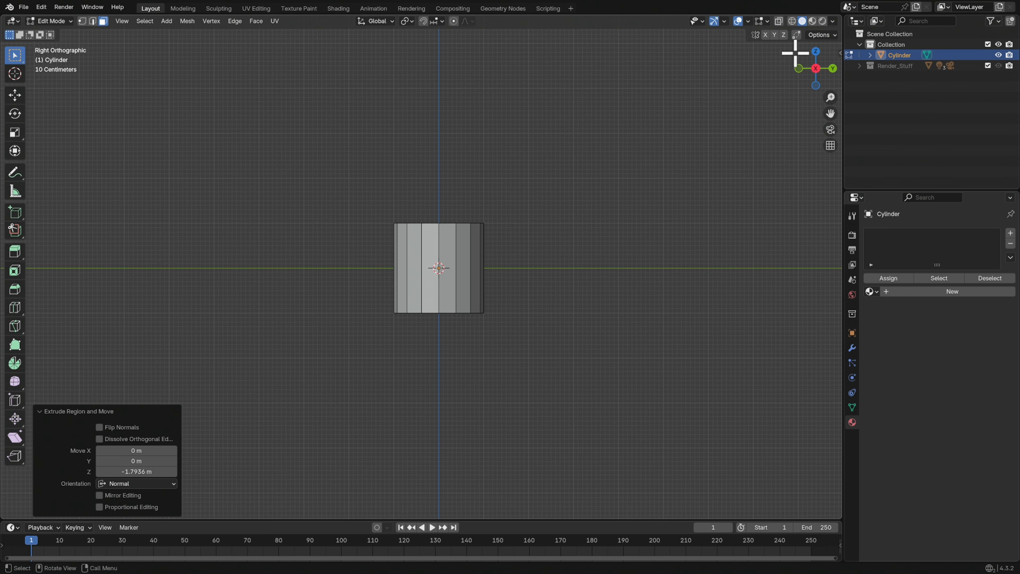
pyautogui.click(779, 21)
pyautogui.keyDown('ctrl'); pyautogui.moveTo(524, 262); pyautogui.dragTo(699, 213, button='middle'); pyautogui.keyUp('ctrl')
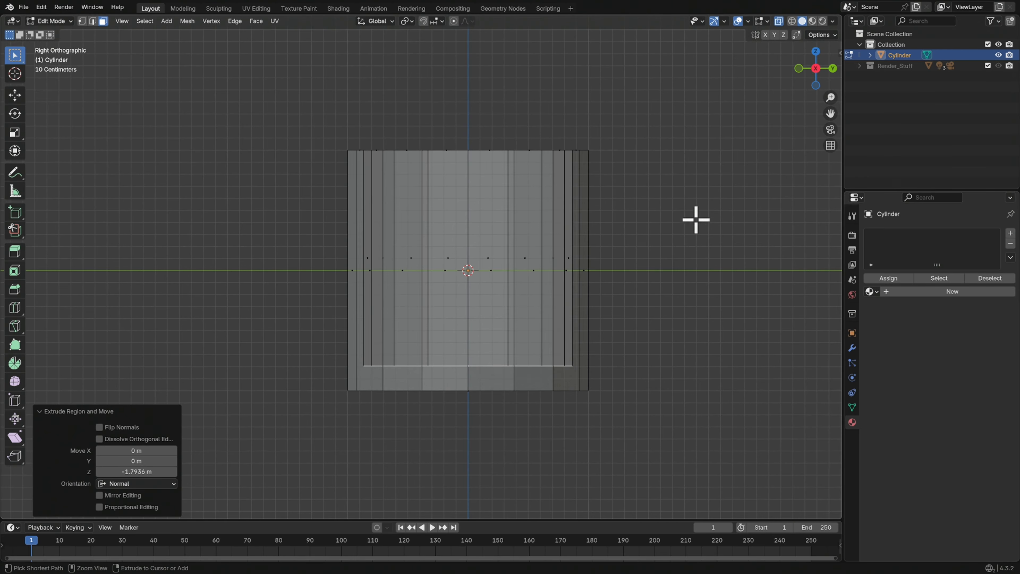
pyautogui.press('g')
pyautogui.press('z')
pyautogui.click(699, 305)
pyautogui.moveTo(705, 292); pyautogui.dragTo(708, 302, button='middle')
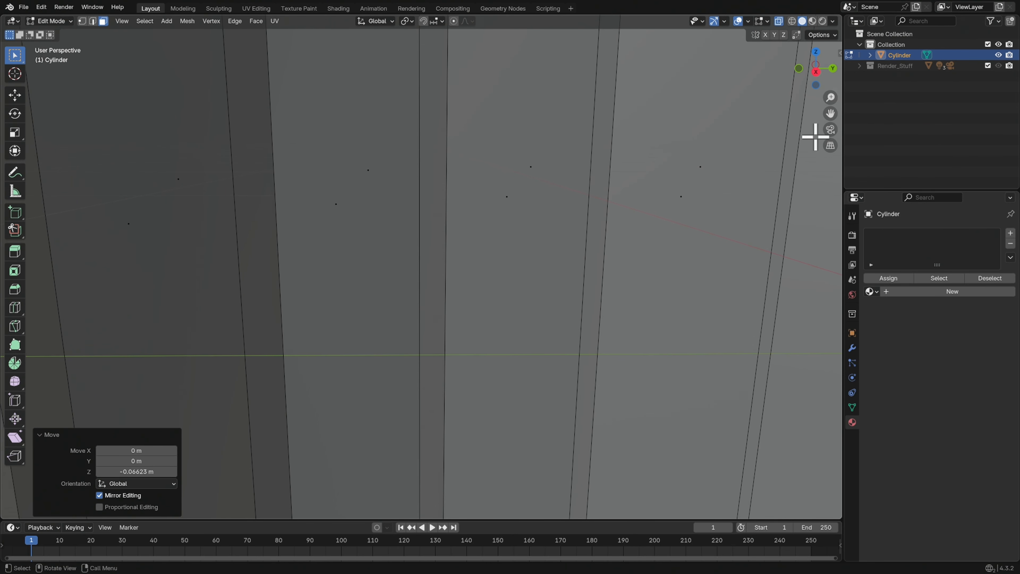
pyautogui.scroll(-6, 724, 241)
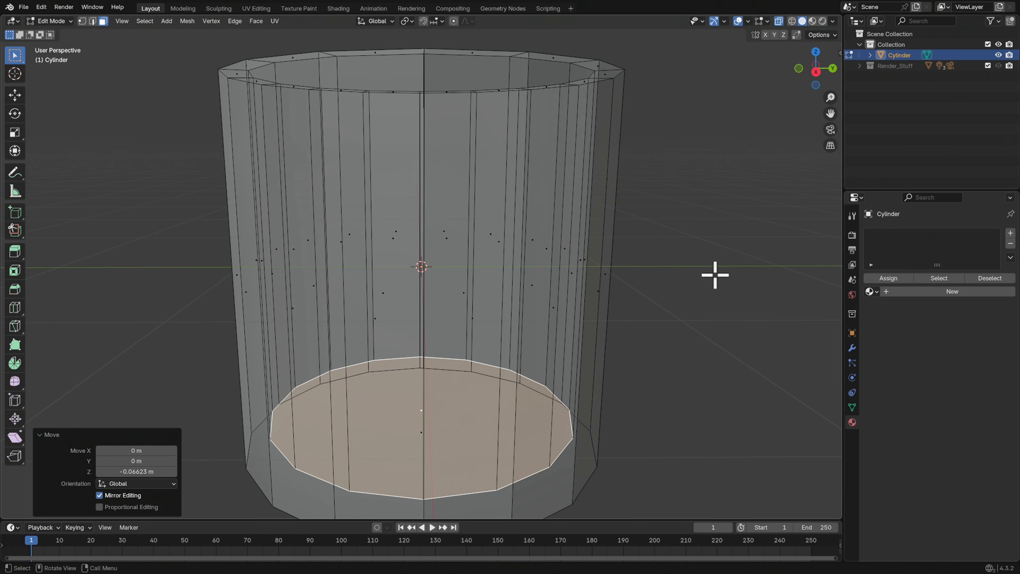
# Return to Object Mode with X-ray off and apply Shade Auto Smooth to the mug body
pyautogui.press('Tab')
pyautogui.scroll(-3, 729, 290)
pyautogui.moveTo(729, 290); pyautogui.dragTo(615, 318, button='middle')
pyautogui.click(778, 22)
pyautogui.rightClick(532, 314)
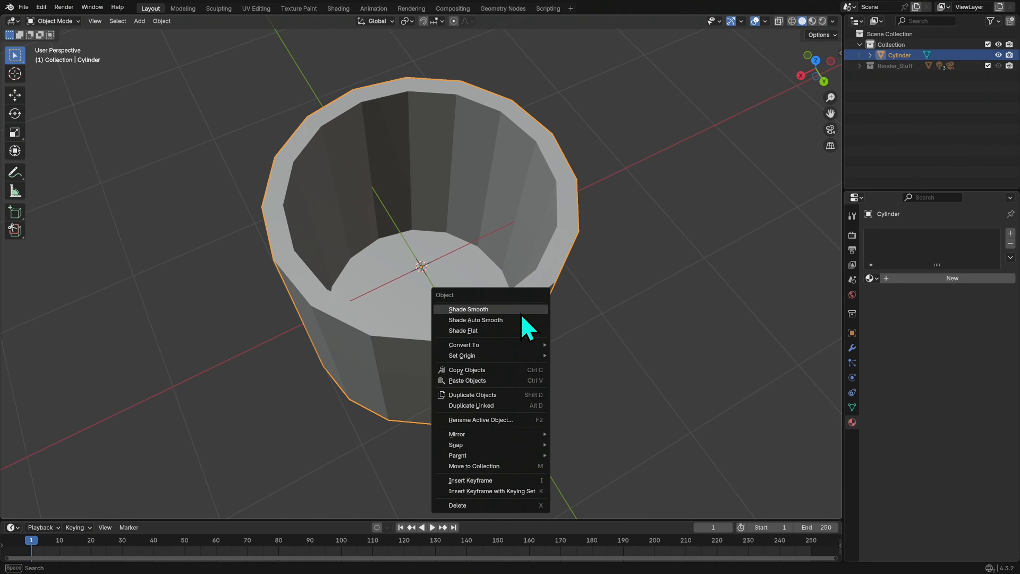
pyautogui.click(518, 320)
pyautogui.moveTo(539, 354); pyautogui.dragTo(571, 283, button='middle')
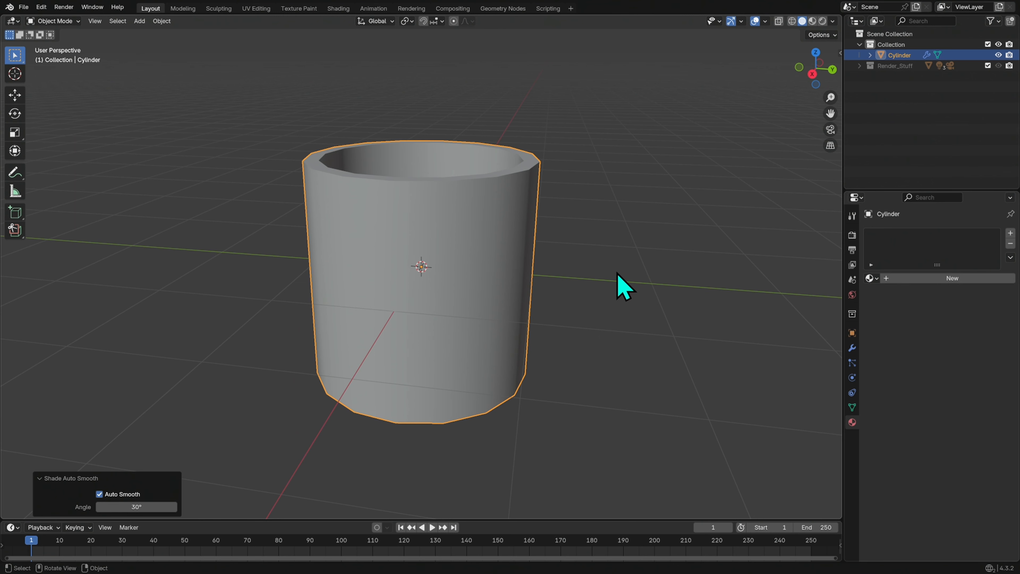
# Add a cube mesh and scale its geometry down to 0.12 in Edit Mode
pyautogui.moveTo(606, 283); pyautogui.dragTo(706, 342, button='middle')
pyautogui.hotkey('shift', 'a')
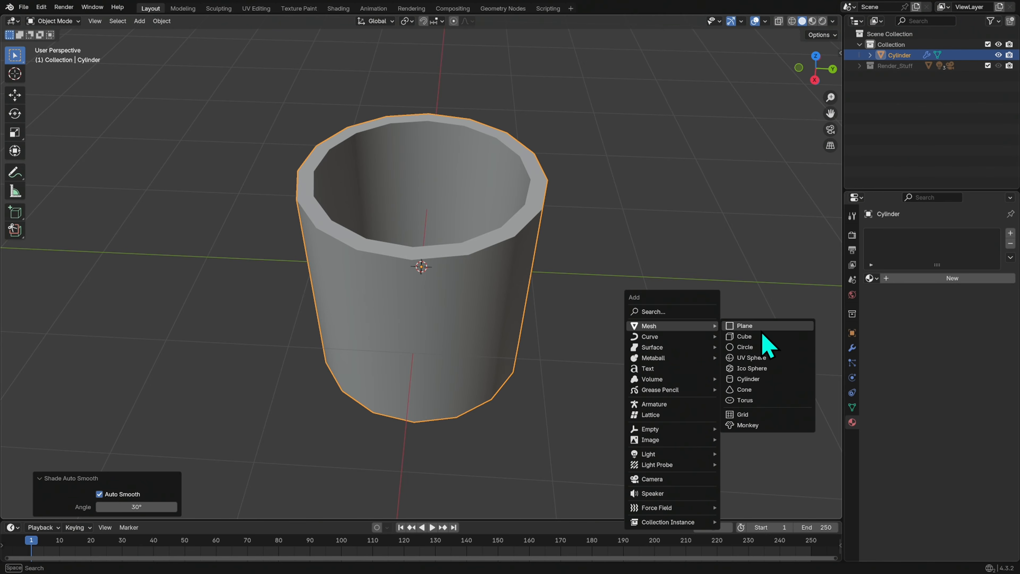
pyautogui.click(753, 341)
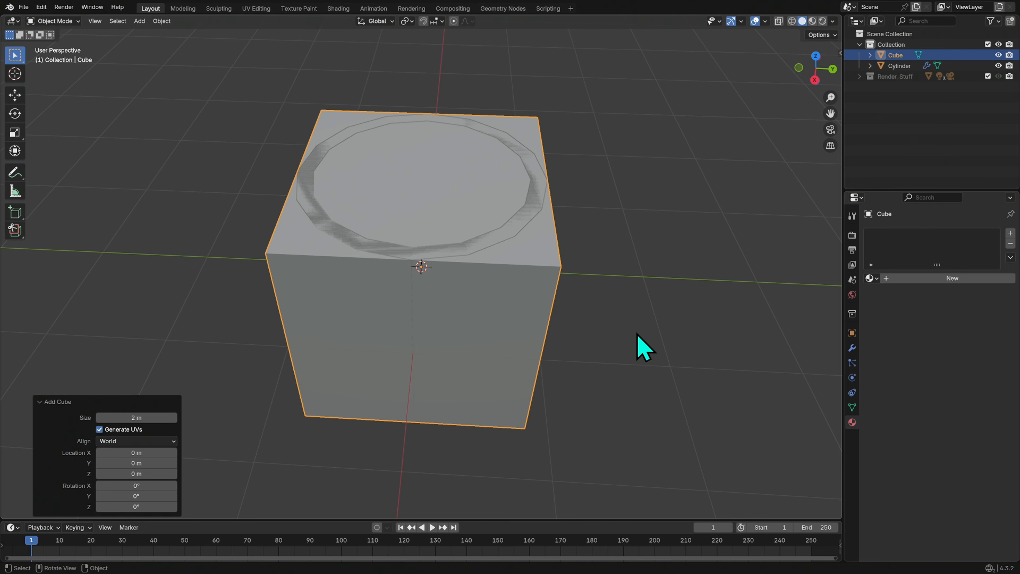
pyautogui.press('Tab')
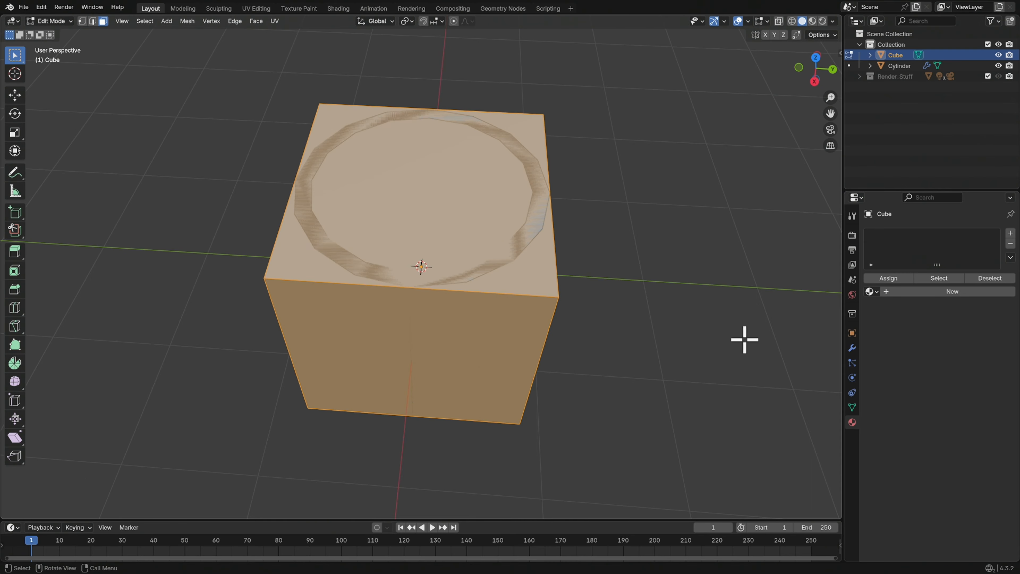
pyautogui.press('s')
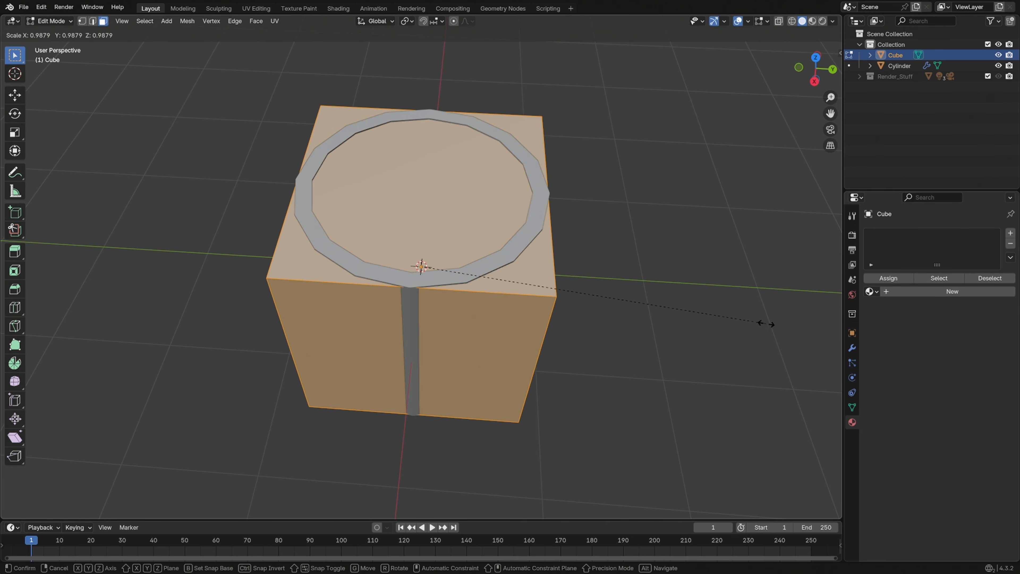
pyautogui.click(466, 262)
pyautogui.moveTo(465, 262); pyautogui.dragTo(589, 326, button='middle')
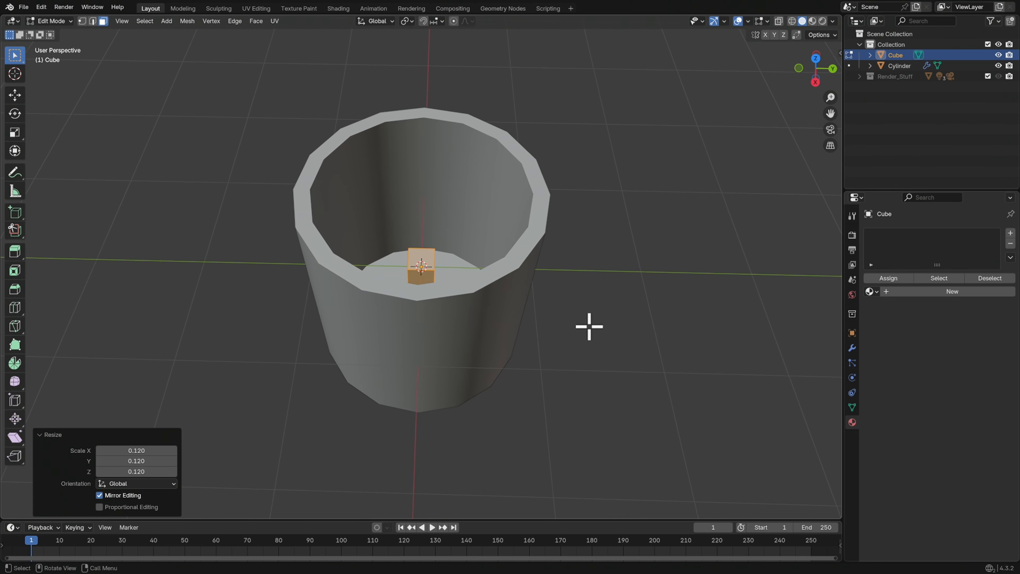
# Move the small cube out beside the mug along Y, by about 1.42 m and another 0.28 m
pyautogui.press('g')
pyautogui.press('y')
pyautogui.click(771, 327)
pyautogui.moveTo(721, 348); pyautogui.dragTo(612, 348, button='middle')
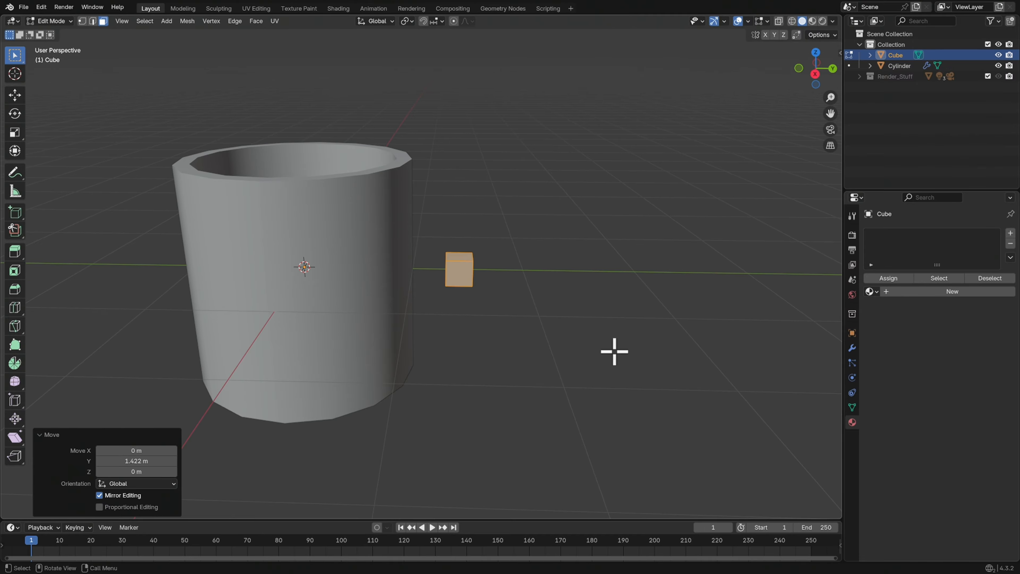
pyautogui.press('g')
pyautogui.press('y')
pyautogui.click(645, 348)
# Select the cube's top and bottom faces and scale them apart along Z by about 2.39 and again by about 2.18
pyautogui.moveTo(645, 348)
pyautogui.mouseDown(button='middle')
pyautogui.moveTo(651, 323)
pyautogui.moveTo(604, 348)
pyautogui.moveTo(622, 353)
pyautogui.moveTo(628, 340)
pyautogui.mouseUp(button='middle')
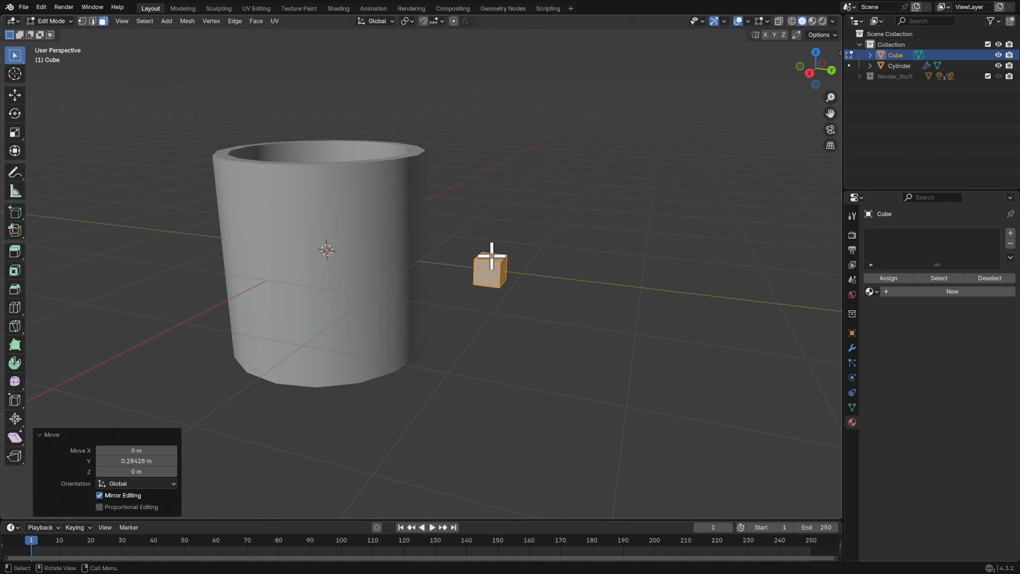
pyautogui.click(538, 263)
pyautogui.moveTo(547, 299); pyautogui.dragTo(592, 303, button='middle')
pyautogui.click(497, 276)
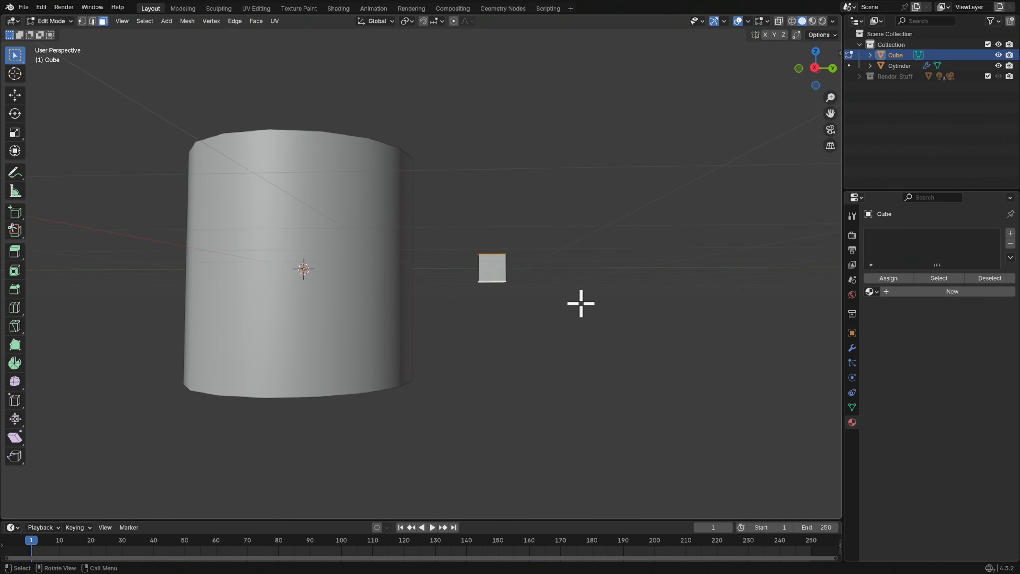
pyautogui.press('s')
pyautogui.press('z')
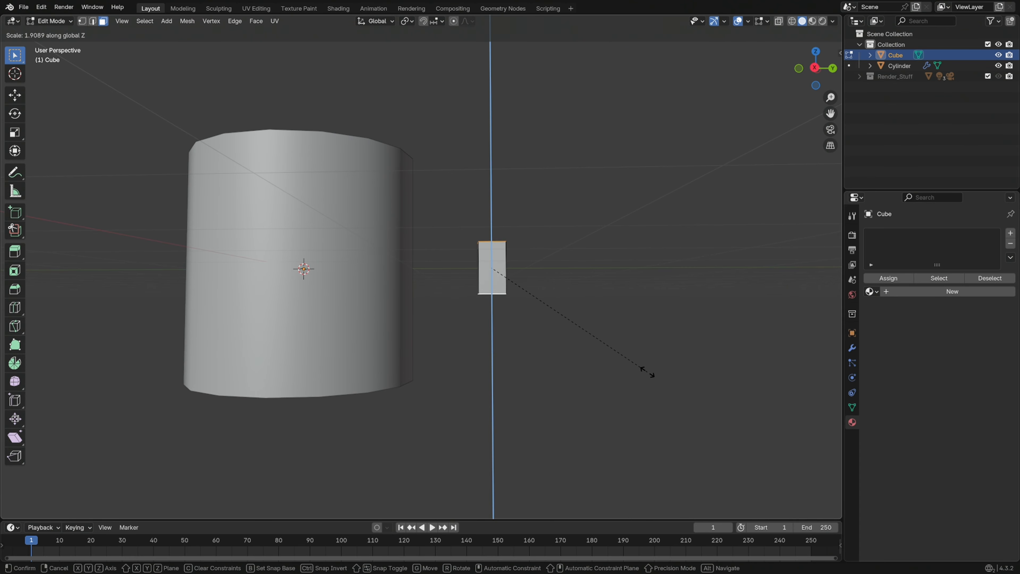
pyautogui.click(639, 364)
pyautogui.press('s')
pyautogui.press('z')
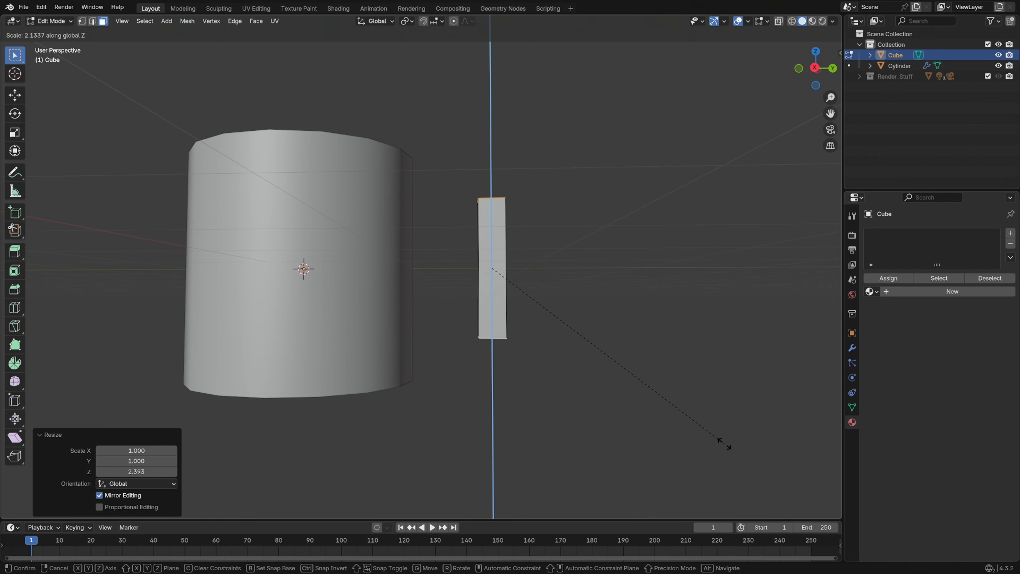
pyautogui.click(729, 447)
# Extrude the handle bar's top and bottom faces along their normals to form short end segments
pyautogui.moveTo(713, 425); pyautogui.dragTo(637, 330, button='middle')
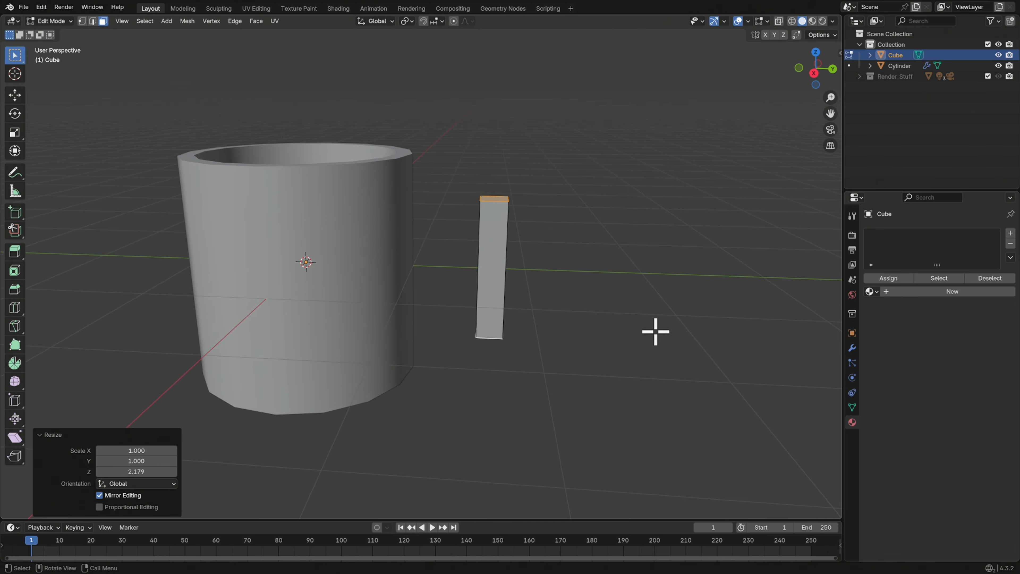
pyautogui.hotkey('alt', 'e')
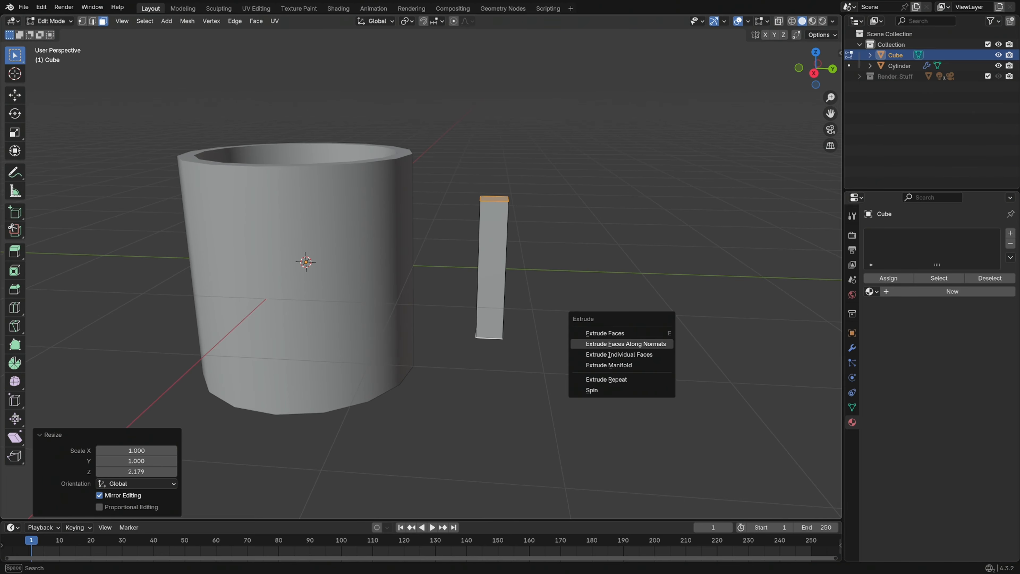
pyautogui.click(649, 344)
pyautogui.click(649, 335)
# Extrude the mug-facing faces of the two end segments about 0.61 m along Y to meet the mug, and clear the selection
pyautogui.moveTo(649, 333); pyautogui.dragTo(536, 316, button='middle')
pyautogui.moveTo(392, 197); pyautogui.dragTo(504, 224, button='middle')
pyautogui.click(484, 194)
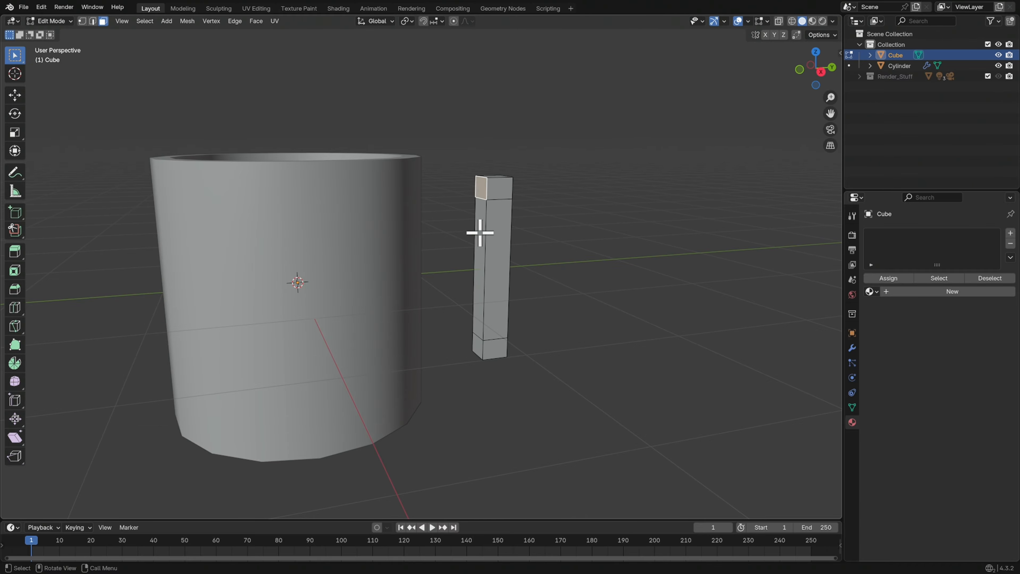
pyautogui.keyDown('shift'); pyautogui.click(478, 346); pyautogui.keyUp('shift')
pyautogui.moveTo(535, 347); pyautogui.dragTo(540, 337, button='middle')
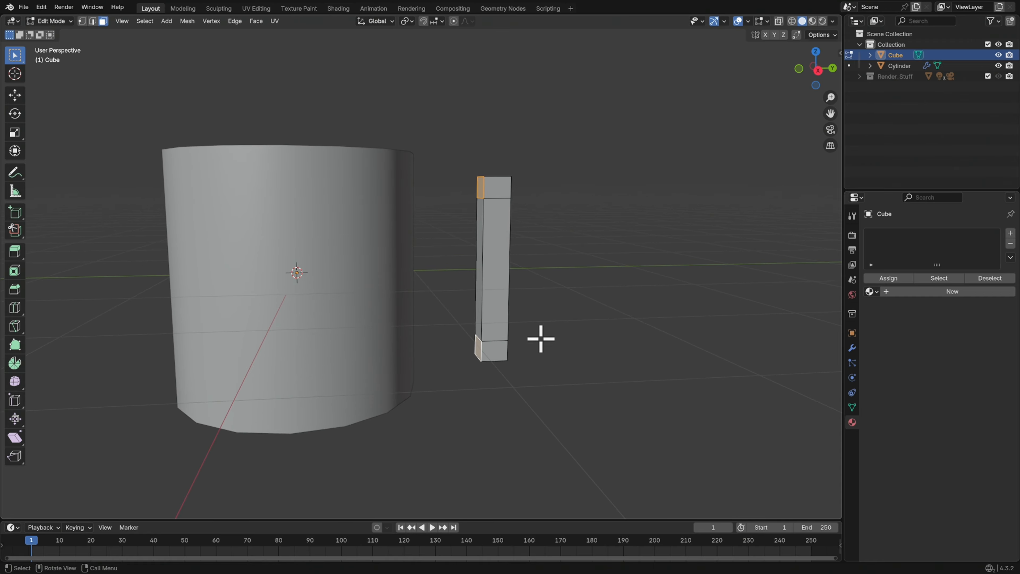
pyautogui.press('e')
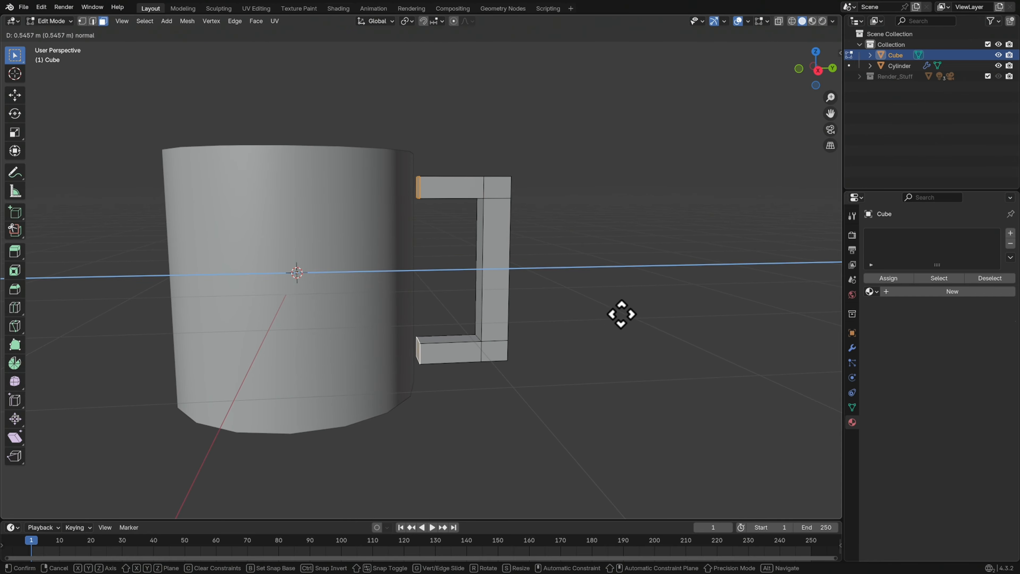
pyautogui.press('y')
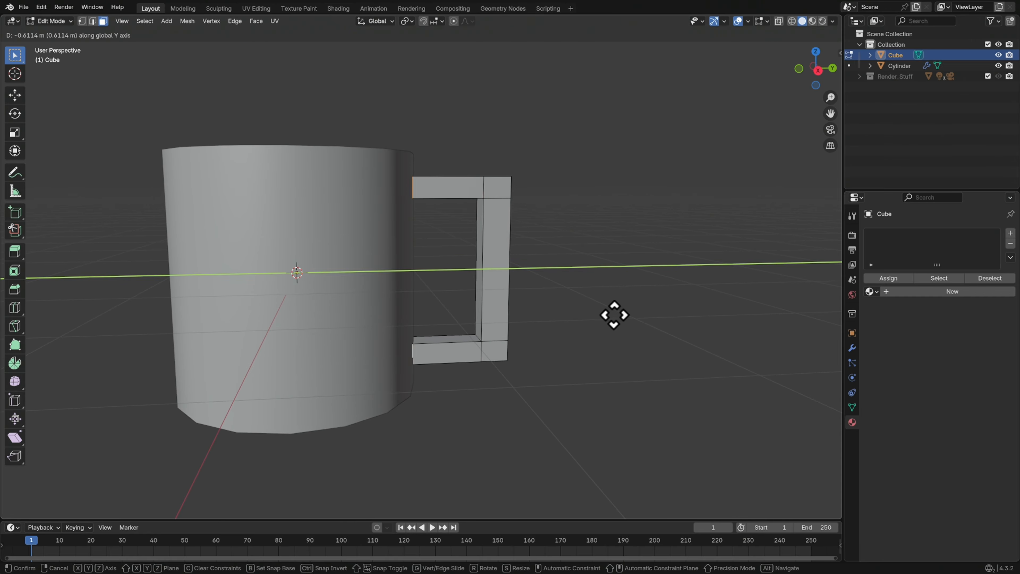
pyautogui.click(615, 317)
pyautogui.moveTo(621, 319); pyautogui.dragTo(517, 313, button='middle')
pyautogui.moveTo(626, 307)
pyautogui.mouseDown(button='middle')
pyautogui.moveTo(606, 319)
pyautogui.moveTo(631, 312)
pyautogui.mouseUp(button='middle')
pyautogui.click(597, 332)
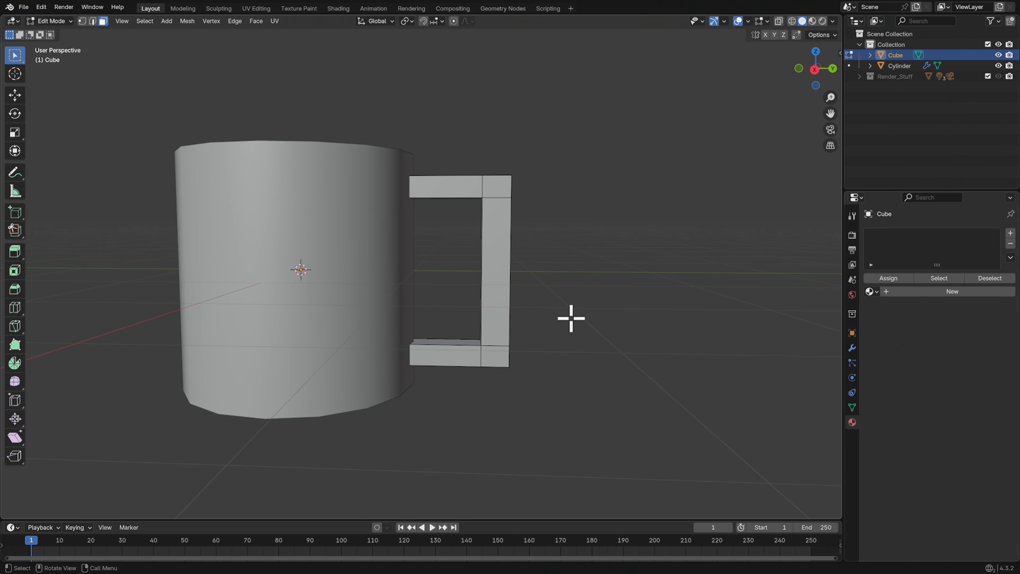
# Move the handle's two outer corner edges about 0.097 m toward the mug along Y
pyautogui.moveTo(586, 322); pyautogui.dragTo(523, 215, button='middle')
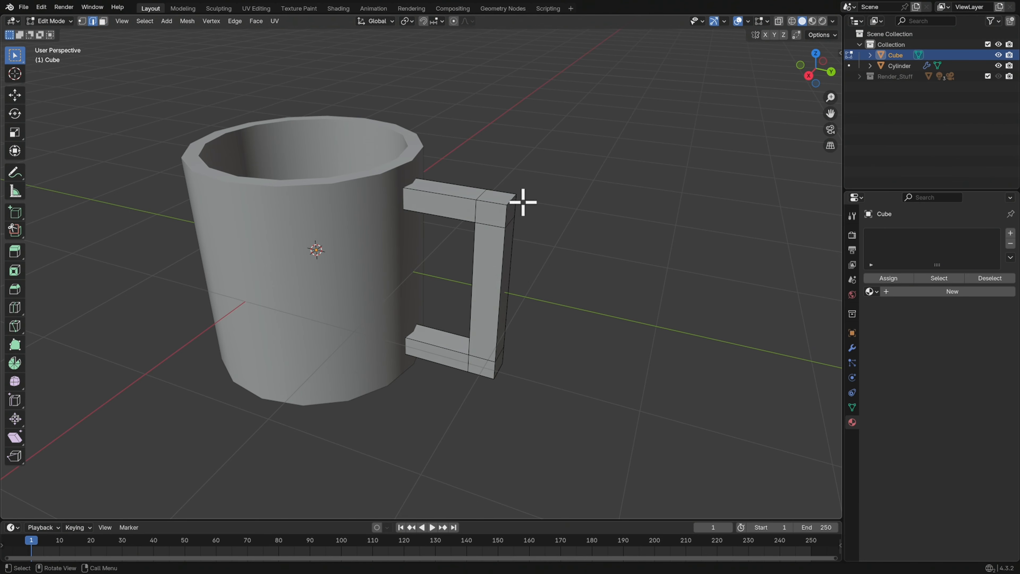
pyautogui.moveTo(511, 205); pyautogui.dragTo(526, 351, button='middle')
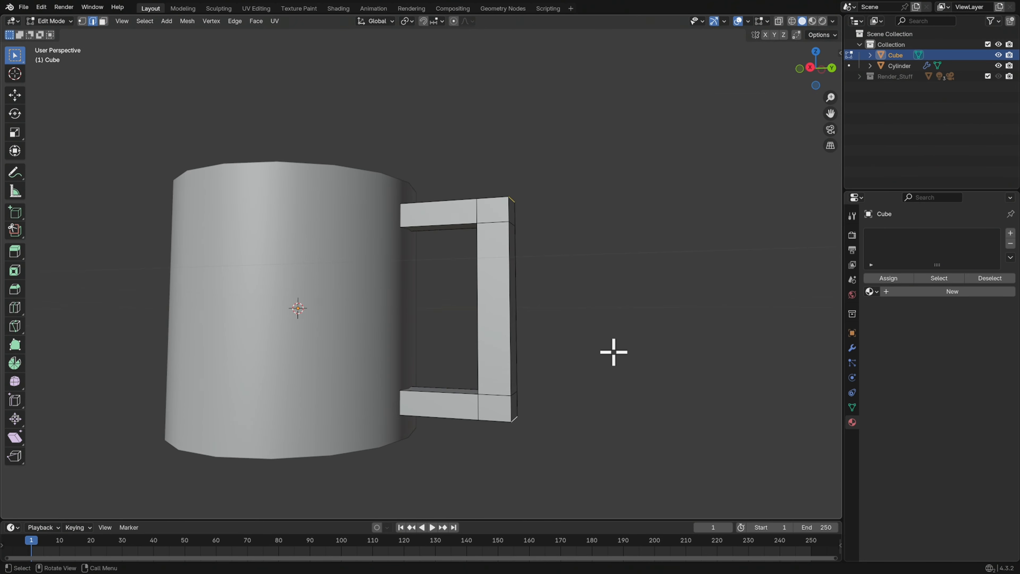
pyautogui.moveTo(592, 341); pyautogui.dragTo(594, 310, button='middle')
pyautogui.hotkey('ctrl', 'b')
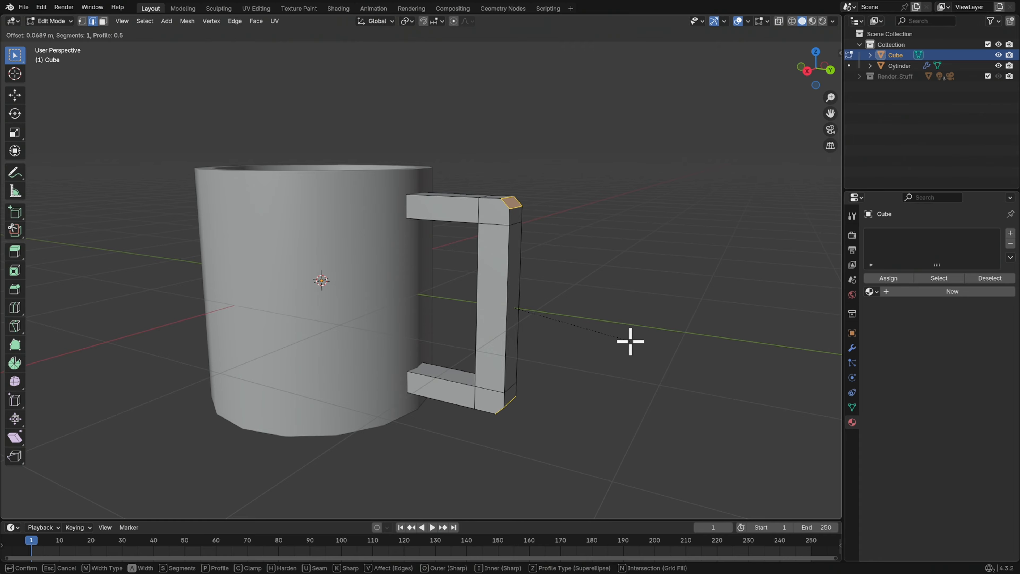
pyautogui.press('Escape')
pyautogui.moveTo(617, 342); pyautogui.dragTo(651, 349, button='middle')
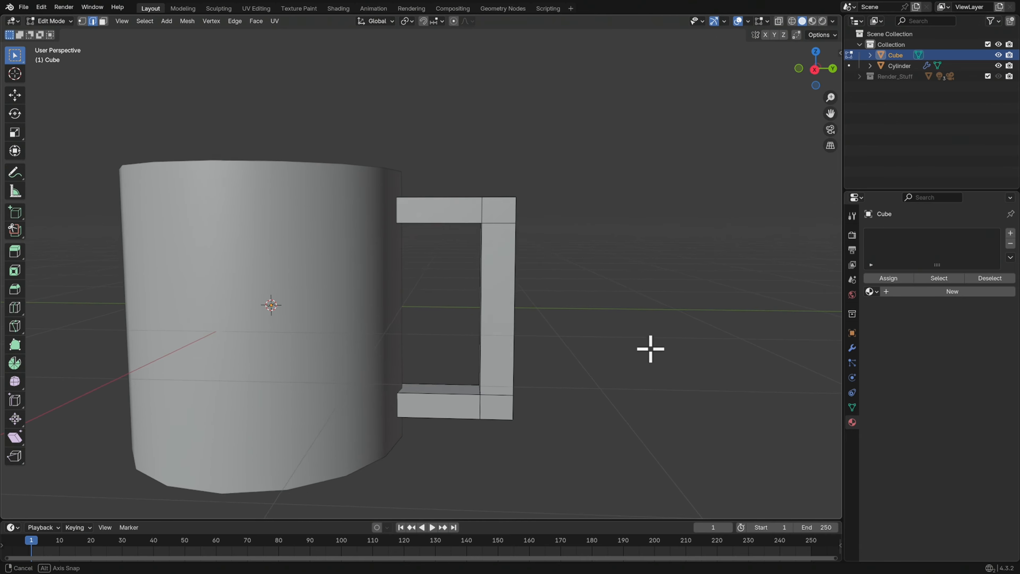
pyautogui.click(815, 71)
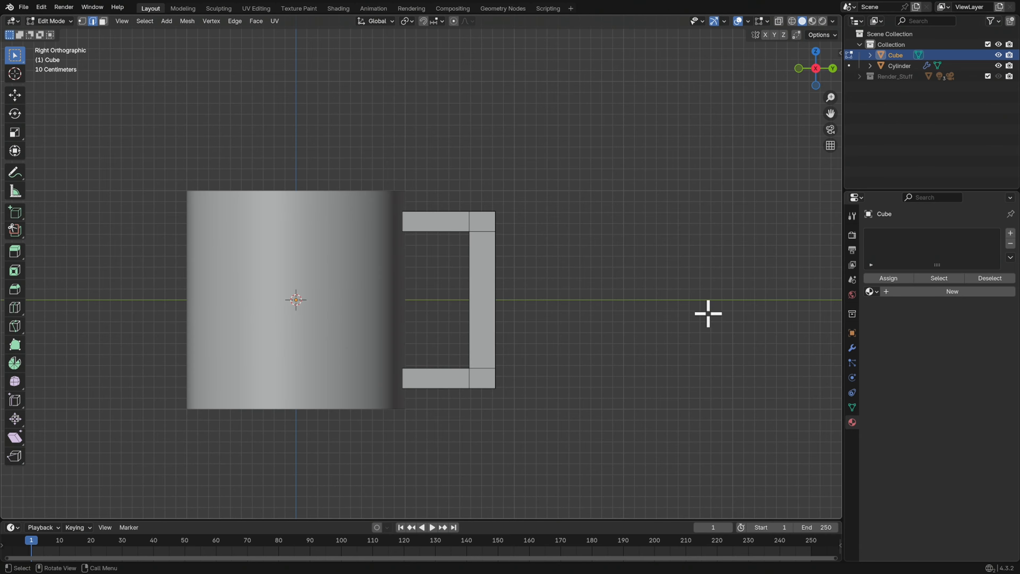
pyautogui.press('g')
pyautogui.press('y')
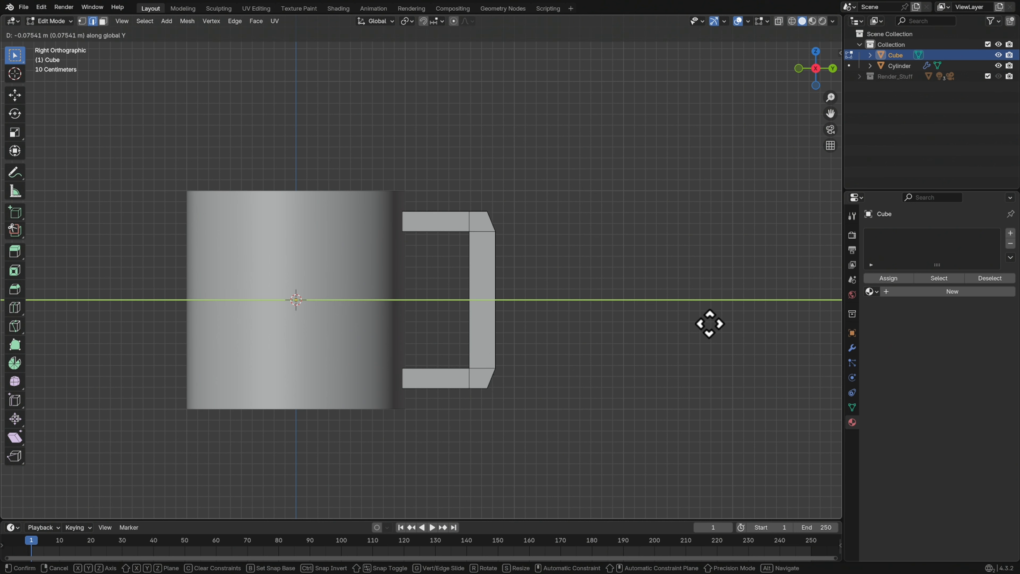
pyautogui.click(708, 324)
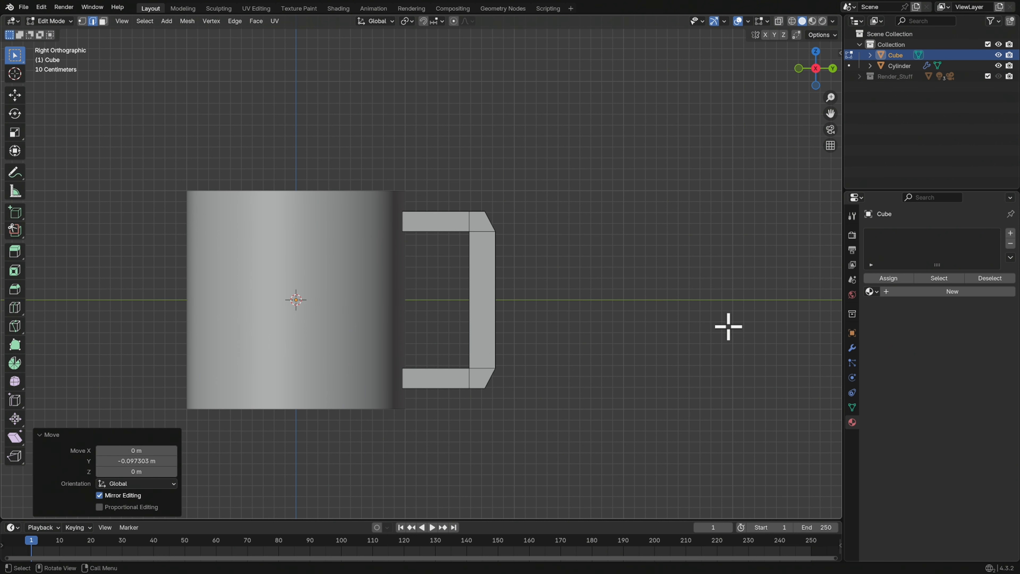
# Scale the two outer corner edges closer together along Z by about 0.936 to round the corners
pyautogui.press('s')
pyautogui.press('z')
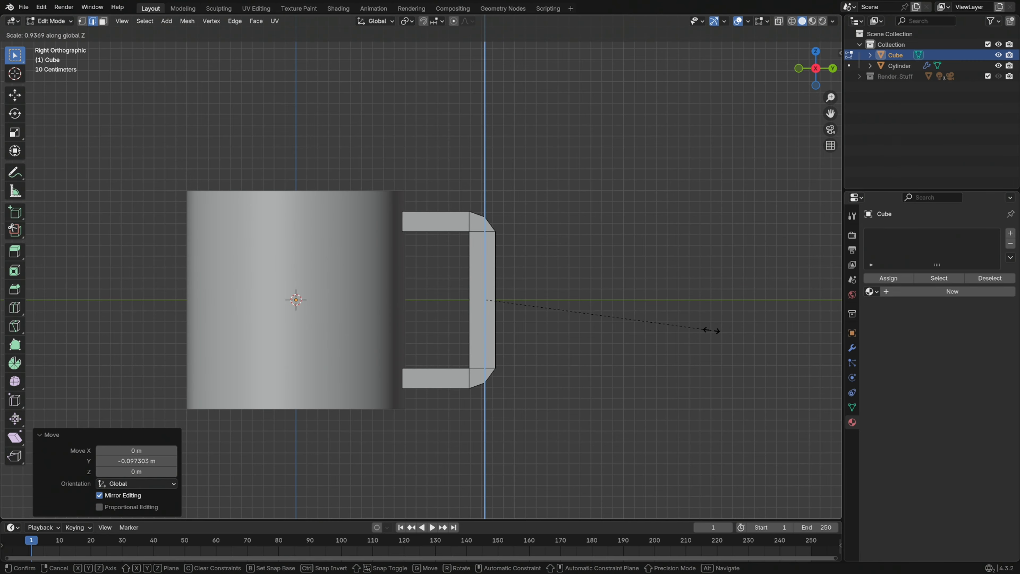
pyautogui.click(711, 330)
# Add two evenly spaced loop cuts across the handle's vertical bar without sliding them
pyautogui.moveTo(710, 330); pyautogui.dragTo(558, 310, button='middle')
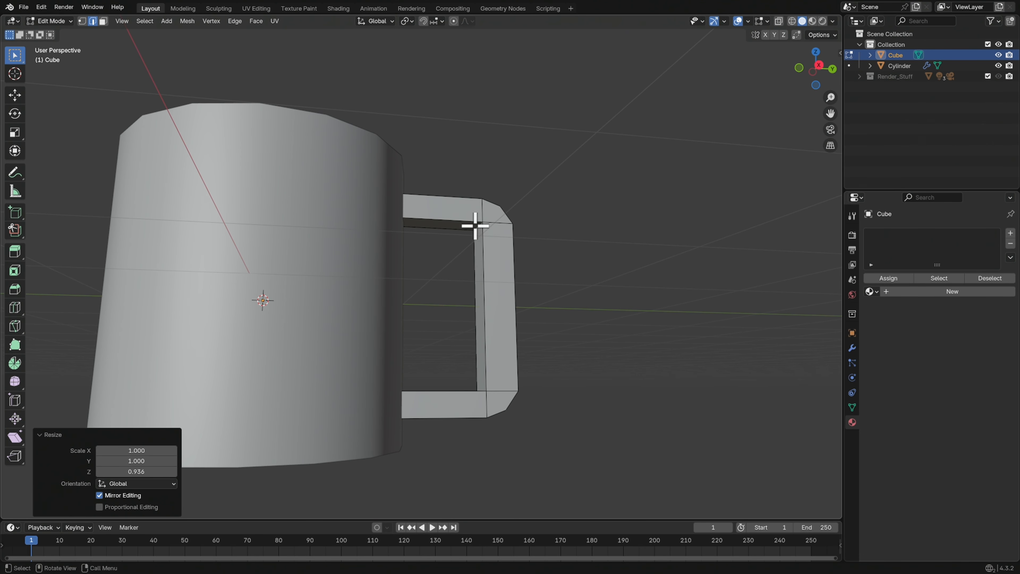
pyautogui.moveTo(482, 260)
pyautogui.mouseDown(button='middle')
pyautogui.moveTo(513, 290)
pyautogui.moveTo(499, 296)
pyautogui.moveTo(515, 270)
pyautogui.moveTo(487, 276)
pyautogui.moveTo(499, 280)
pyautogui.moveTo(488, 260)
pyautogui.mouseUp(button='middle')
pyautogui.hotkey('ctrl', 'r')
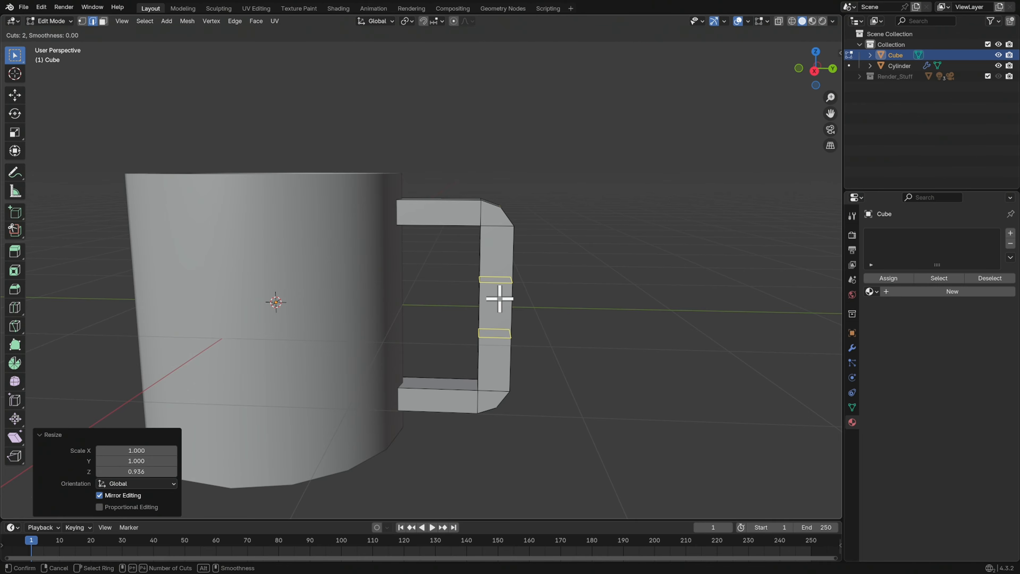
pyautogui.click(501, 304)
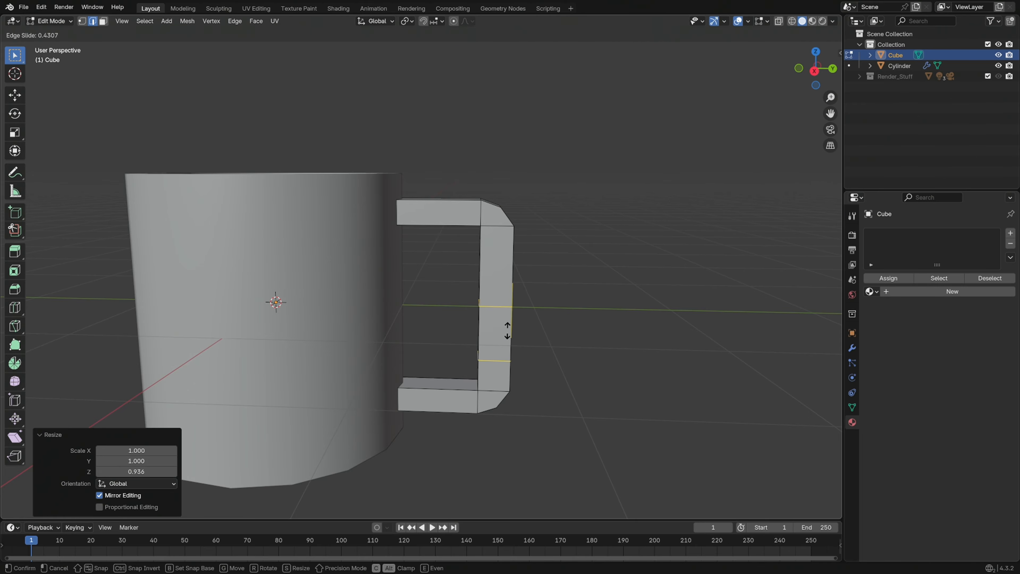
pyautogui.rightClick(565, 293)
# Scale the two new edge loops apart along Z by about 2.51, toward the ends of the vertical bar
pyautogui.moveTo(572, 344); pyautogui.dragTo(564, 293, button='middle')
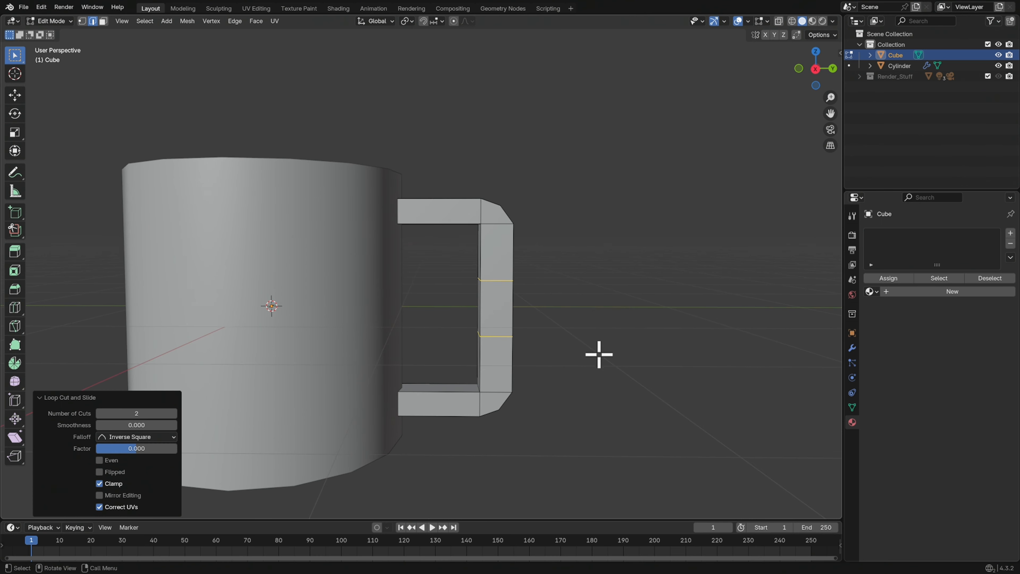
pyautogui.press('s')
pyautogui.press('z')
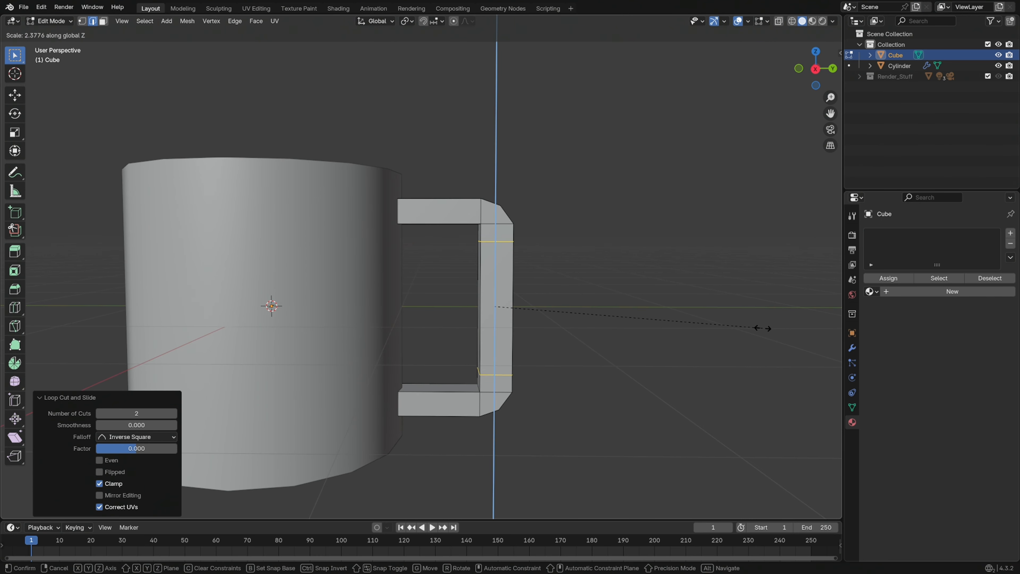
pyautogui.click(777, 328)
# Select the handle's upper and lower inner corner edges and move them about 0.095 m toward the mug along Y
pyautogui.moveTo(777, 326); pyautogui.dragTo(688, 318, button='middle')
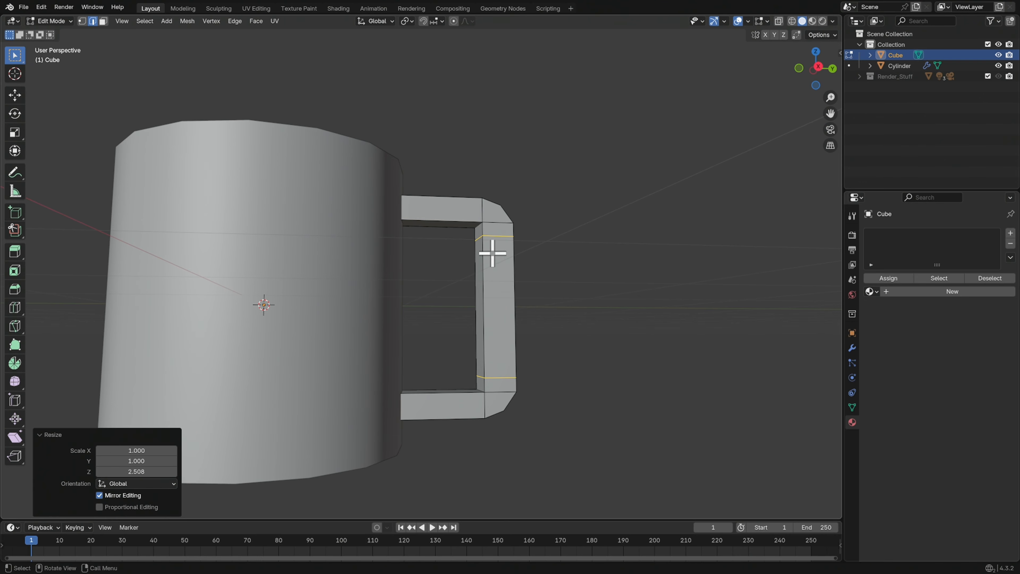
pyautogui.press('3')
pyautogui.click(450, 224)
pyautogui.moveTo(481, 380); pyautogui.dragTo(467, 377, button='middle')
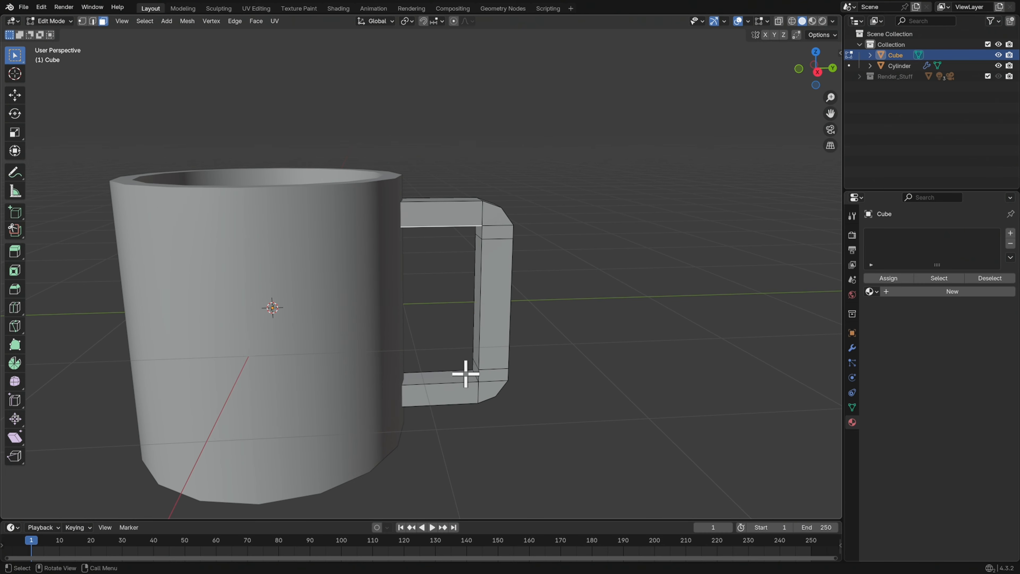
pyautogui.keyDown('shift'); pyautogui.click(446, 376); pyautogui.keyUp('shift')
pyautogui.press('2')
pyautogui.click(479, 373)
pyautogui.moveTo(500, 326); pyautogui.dragTo(499, 262, button='middle')
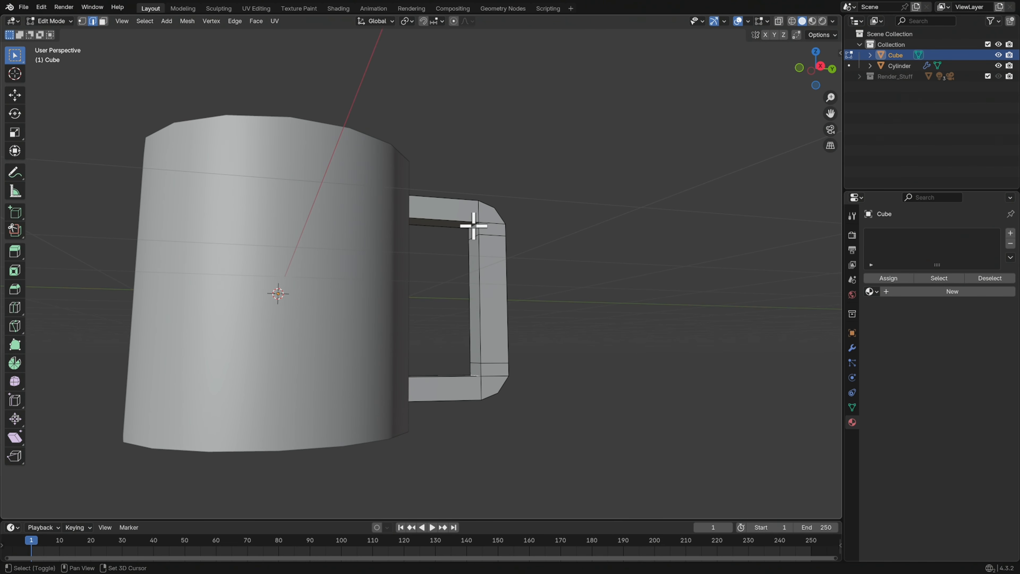
pyautogui.moveTo(576, 312); pyautogui.dragTo(556, 323, button='middle')
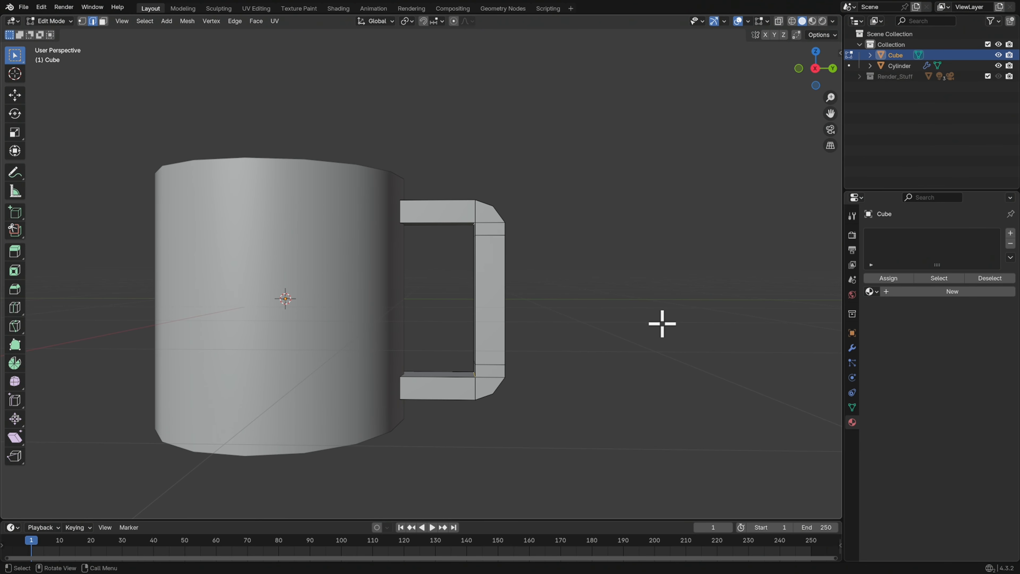
pyautogui.press('g')
pyautogui.press('y')
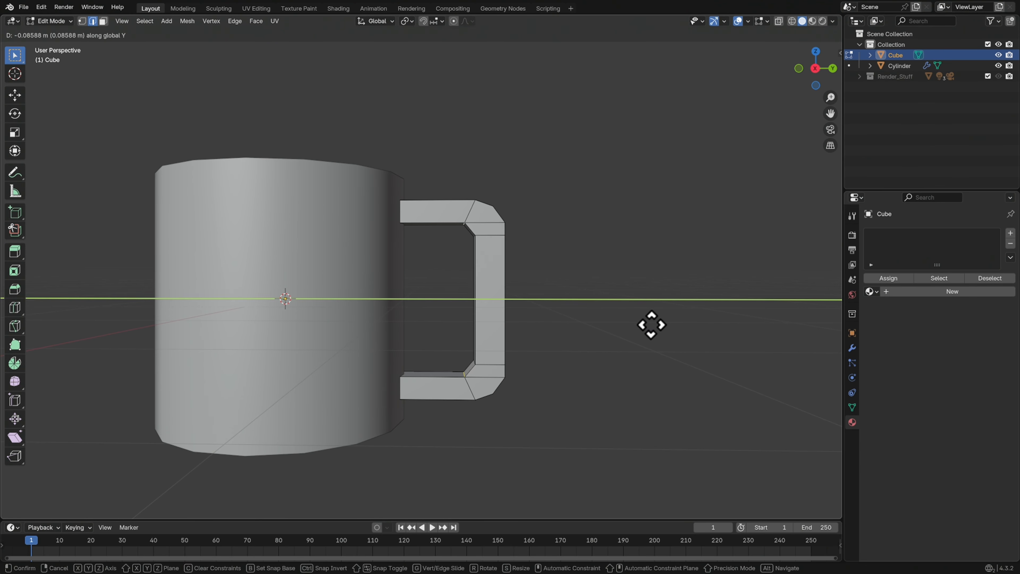
pyautogui.click(650, 325)
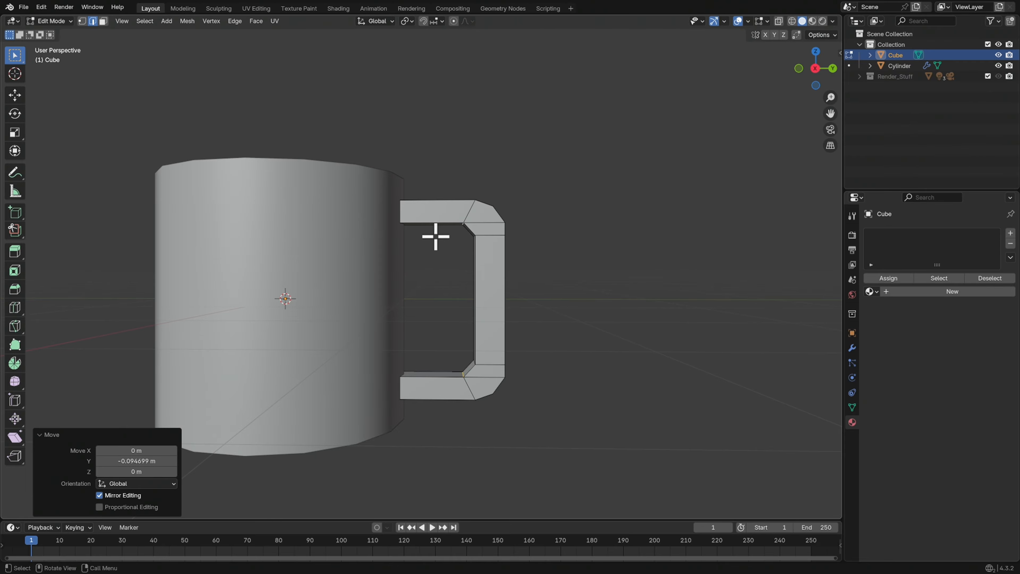
# Move the outer edges where the upper and lower arms meet the corner bends about 0.119 m toward the mug along Y
pyautogui.moveTo(507, 404); pyautogui.dragTo(503, 354, button='middle')
pyautogui.moveTo(481, 387); pyautogui.dragTo(492, 169, button='middle')
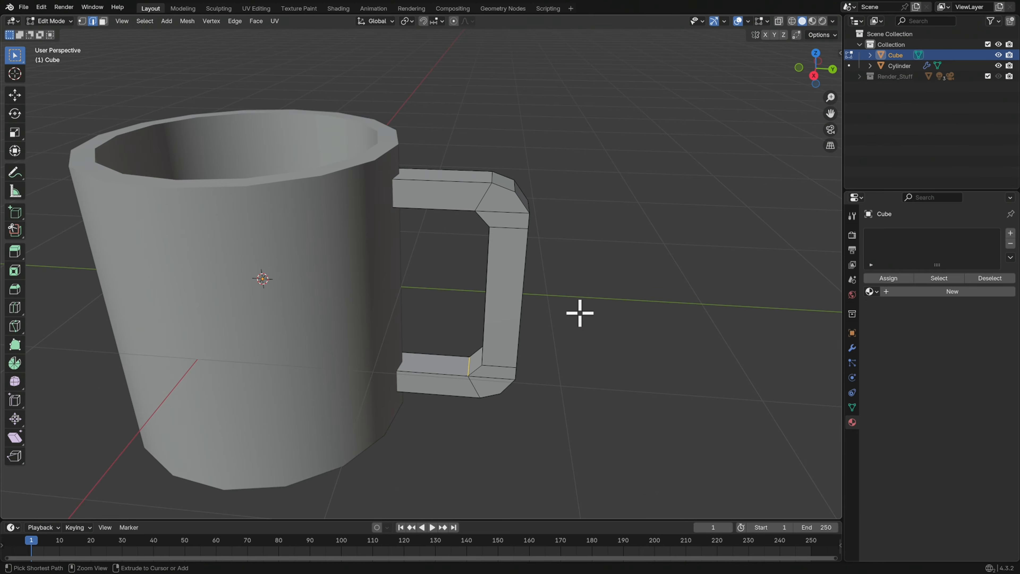
pyautogui.moveTo(573, 322); pyautogui.dragTo(511, 402, button='middle')
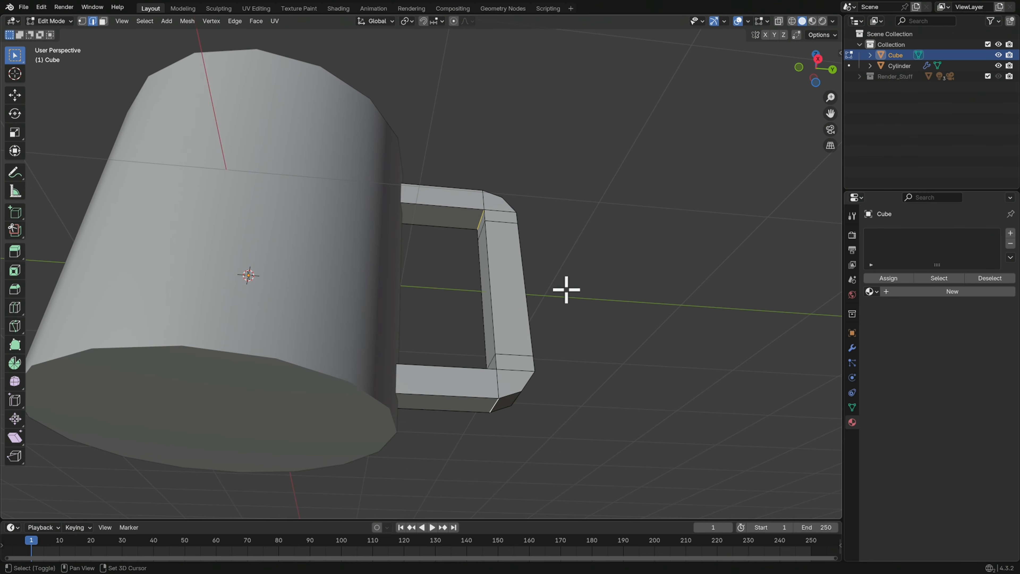
pyautogui.moveTo(566, 290); pyautogui.dragTo(551, 357, button='middle')
pyautogui.moveTo(502, 173); pyautogui.dragTo(662, 350, button='middle')
pyautogui.press('g')
pyautogui.press('y')
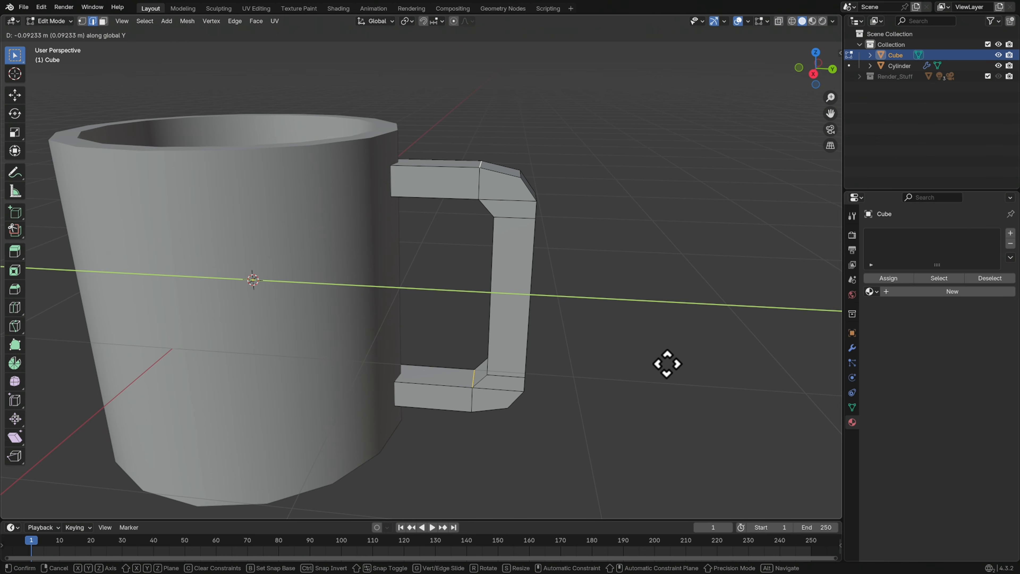
pyautogui.click(662, 365)
# Move the middle outer edges of both corner bends about 0.065 m toward the mug along Y
pyautogui.moveTo(645, 367); pyautogui.dragTo(618, 353, button='middle')
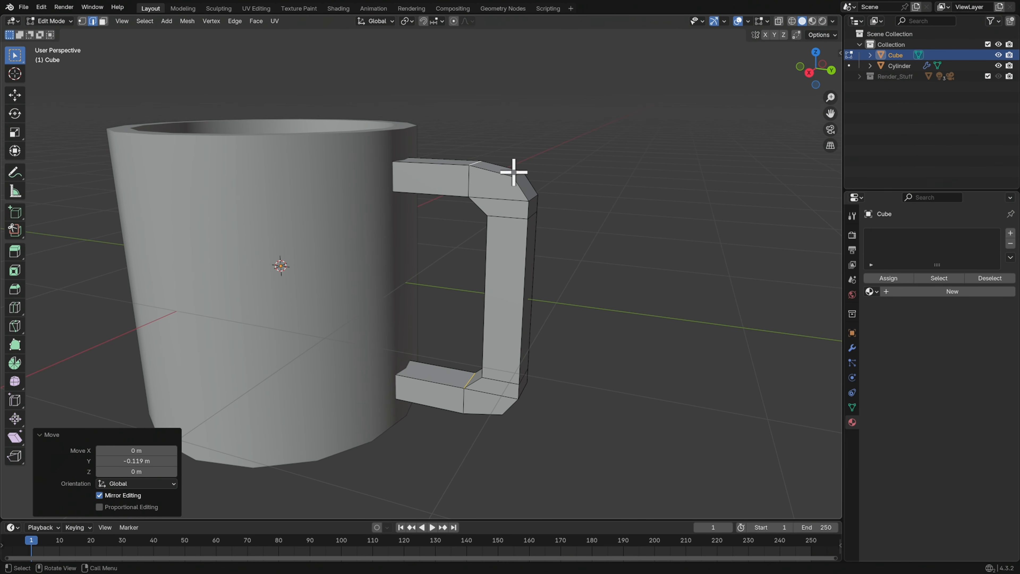
pyautogui.click(522, 181)
pyautogui.moveTo(541, 372); pyautogui.dragTo(543, 344, button='middle')
pyautogui.moveTo(549, 437); pyautogui.dragTo(539, 433, button='middle')
pyautogui.moveTo(611, 354); pyautogui.dragTo(615, 378, button='middle')
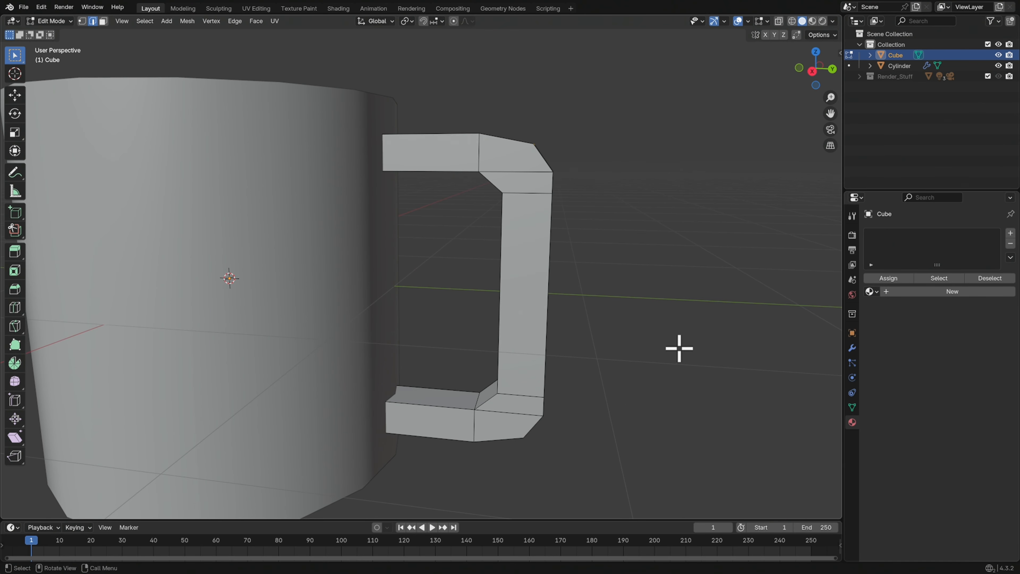
pyautogui.press('g')
pyautogui.press('y')
pyautogui.click(665, 348)
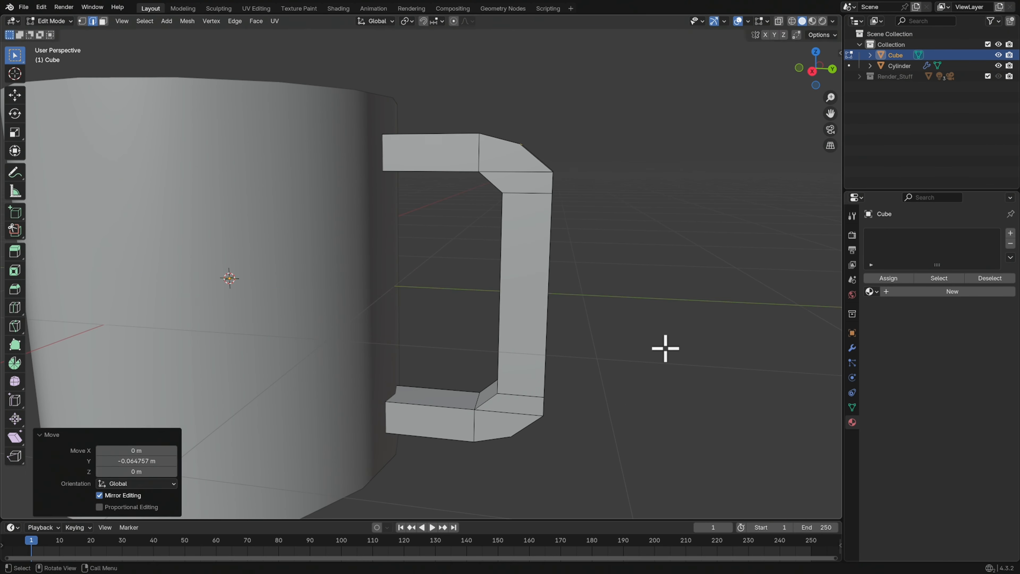
# Move the outer edges between the corner bends and the vertical bar about 0.086 m toward the mug along Y
pyautogui.moveTo(644, 360); pyautogui.dragTo(586, 339, button='middle')
pyautogui.click(553, 174)
pyautogui.moveTo(563, 439); pyautogui.dragTo(657, 421, button='middle')
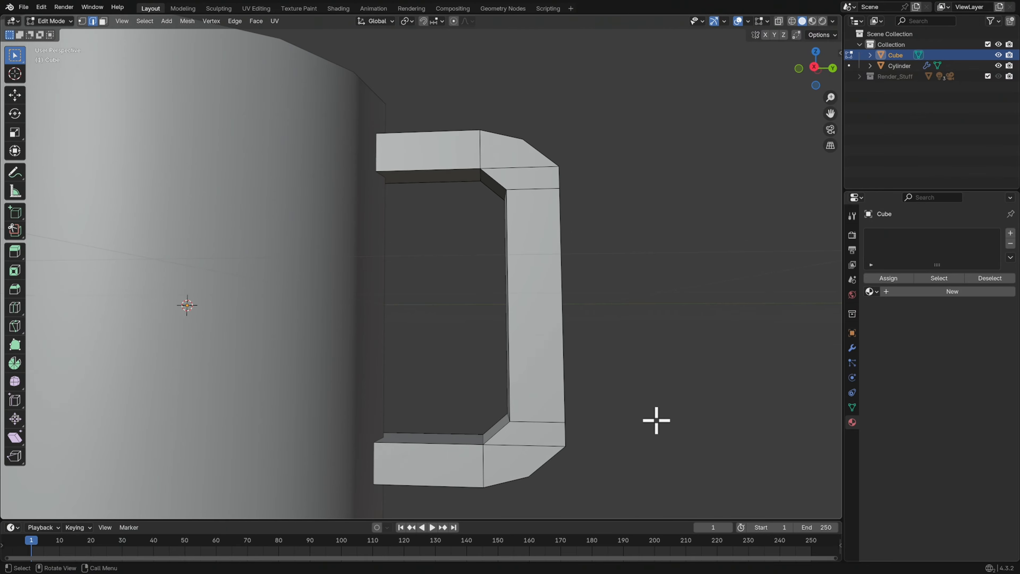
pyautogui.press('g')
pyautogui.press('y')
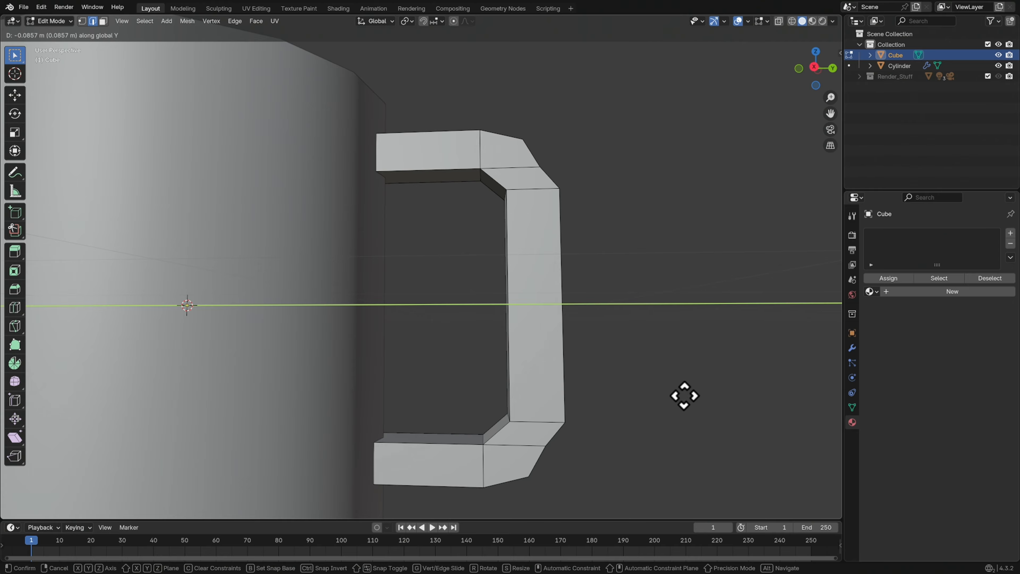
pyautogui.click(682, 396)
# Reselect the middle outer edges of both corner bends and shift them further toward the mug along Y
pyautogui.moveTo(666, 365); pyautogui.dragTo(645, 363, button='middle')
pyautogui.moveTo(560, 143); pyautogui.dragTo(611, 412, button='middle')
pyautogui.click(531, 142)
pyautogui.press('g')
pyautogui.press('y')
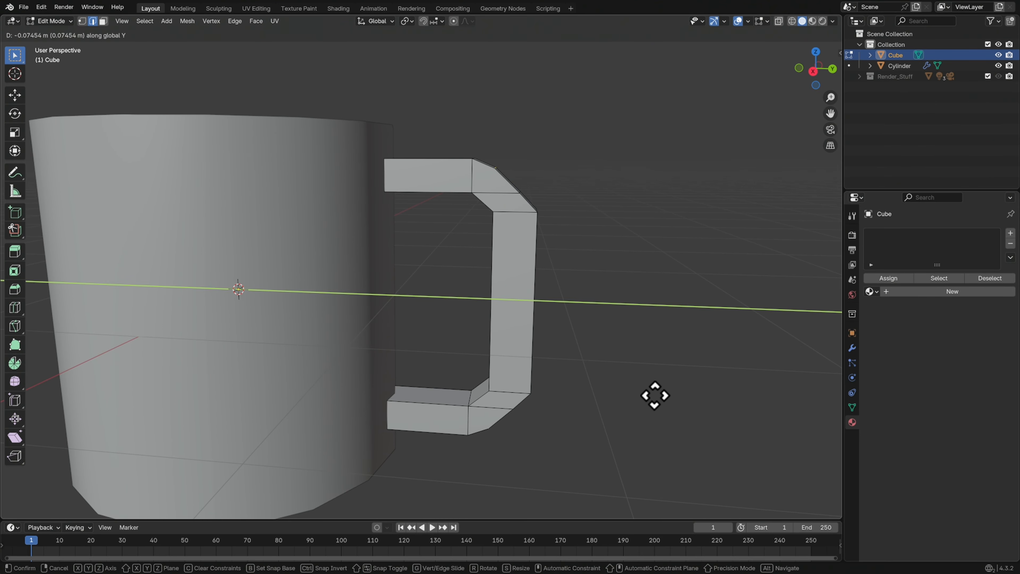
pyautogui.click(631, 401)
# Move the outer edges at the ends of the upper and lower arms about 0.07 m toward the mug along Y
pyautogui.moveTo(631, 401); pyautogui.dragTo(562, 268, button='middle')
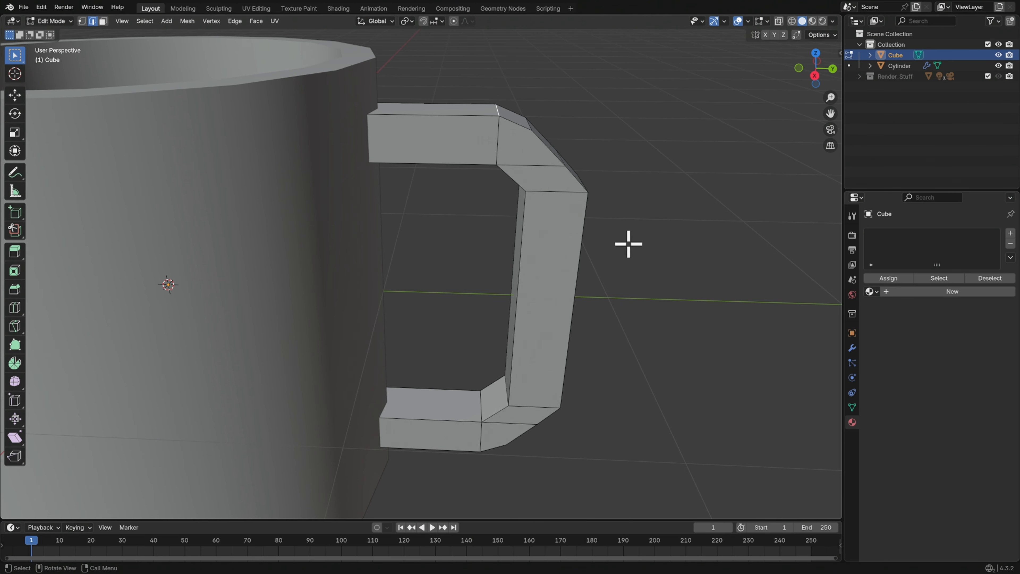
pyautogui.press('g')
pyautogui.press('y')
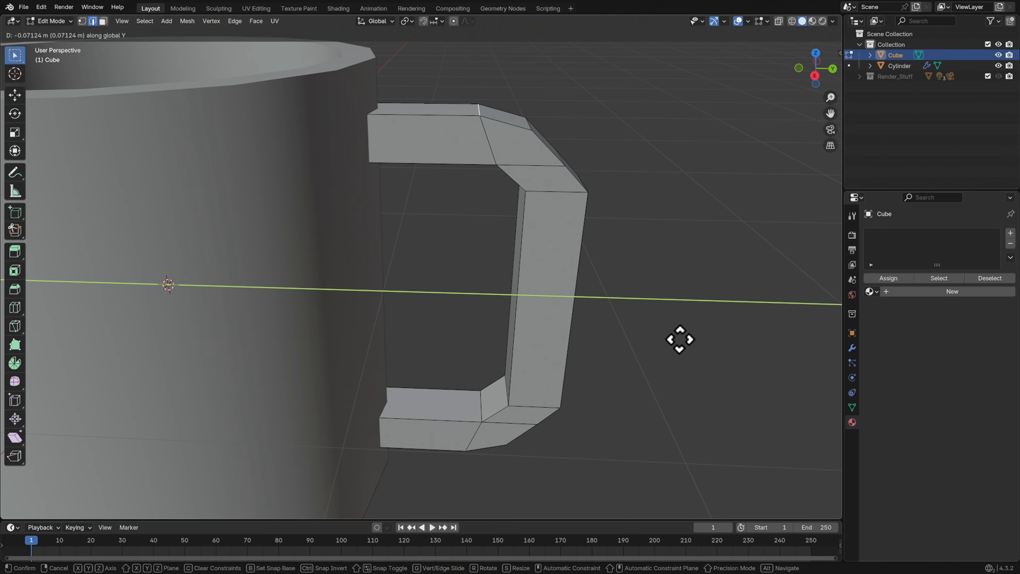
pyautogui.click(679, 339)
# Examine the reshaped handle against the mug in Object Mode, and return to Edit Mode
pyautogui.moveTo(656, 364); pyautogui.dragTo(661, 342, button='middle')
pyautogui.scroll(-4, 612, 353)
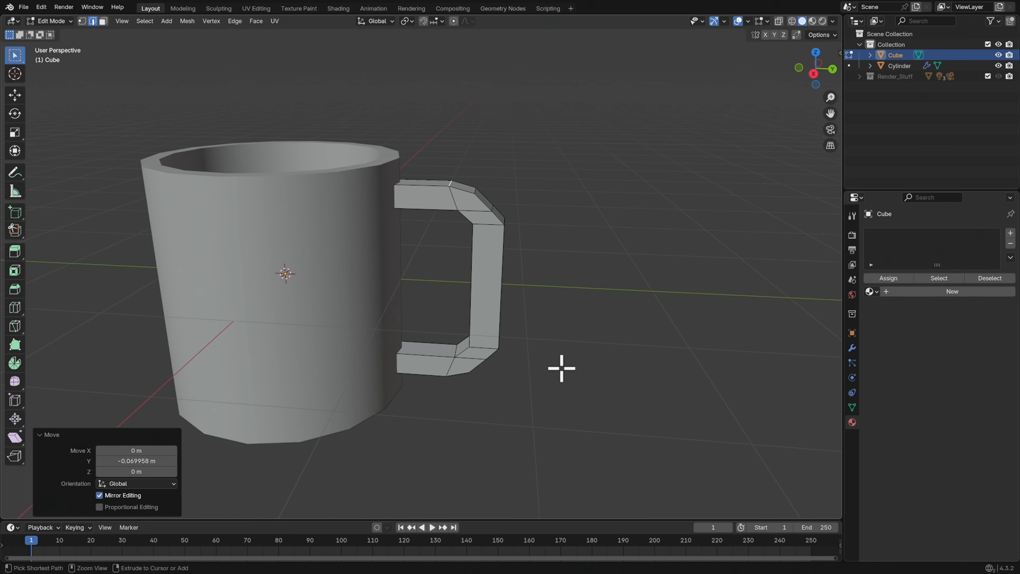
pyautogui.moveTo(560, 373); pyautogui.dragTo(540, 349, button='middle')
pyautogui.press('Tab')
pyautogui.scroll(3, 658, 369)
pyautogui.moveTo(657, 369); pyautogui.dragTo(547, 335, button='middle')
pyautogui.press('Tab')
# Shorten the handle's vertical bar by scaling its selected geometry to 0.844 along Z
pyautogui.scroll(1, 522, 273)
pyautogui.moveTo(541, 254); pyautogui.dragTo(515, 253, button='middle')
pyautogui.scroll(2, 526, 255)
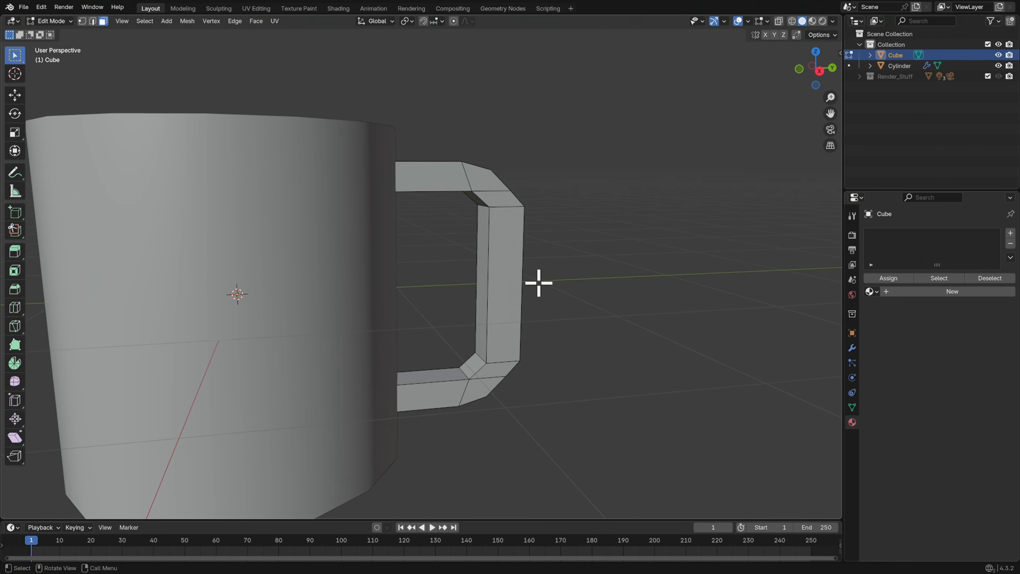
pyautogui.click(517, 273)
pyautogui.scroll(-2, 553, 318)
pyautogui.scroll(1, 562, 321)
pyautogui.press('s')
pyautogui.press('z')
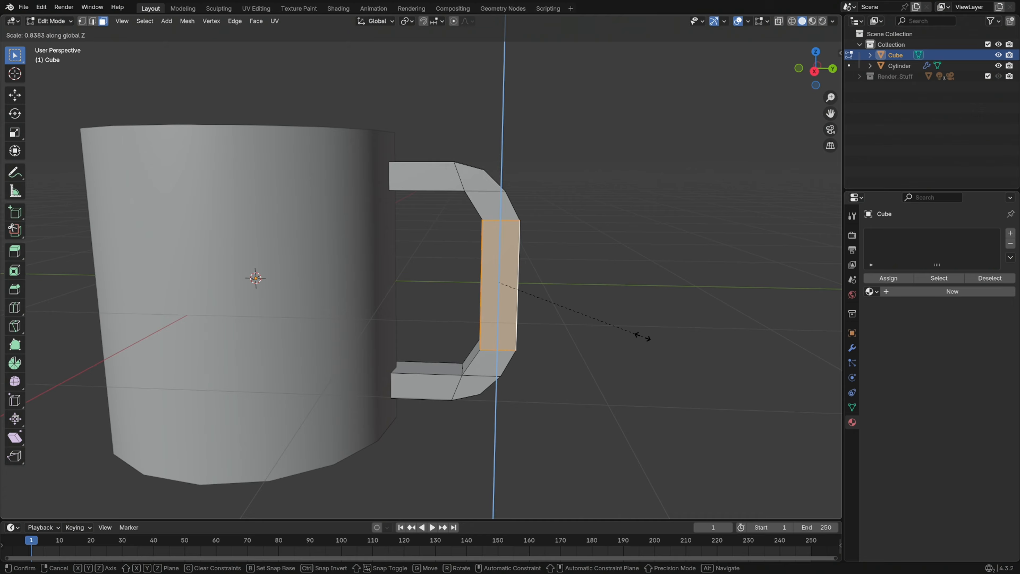
pyautogui.click(643, 338)
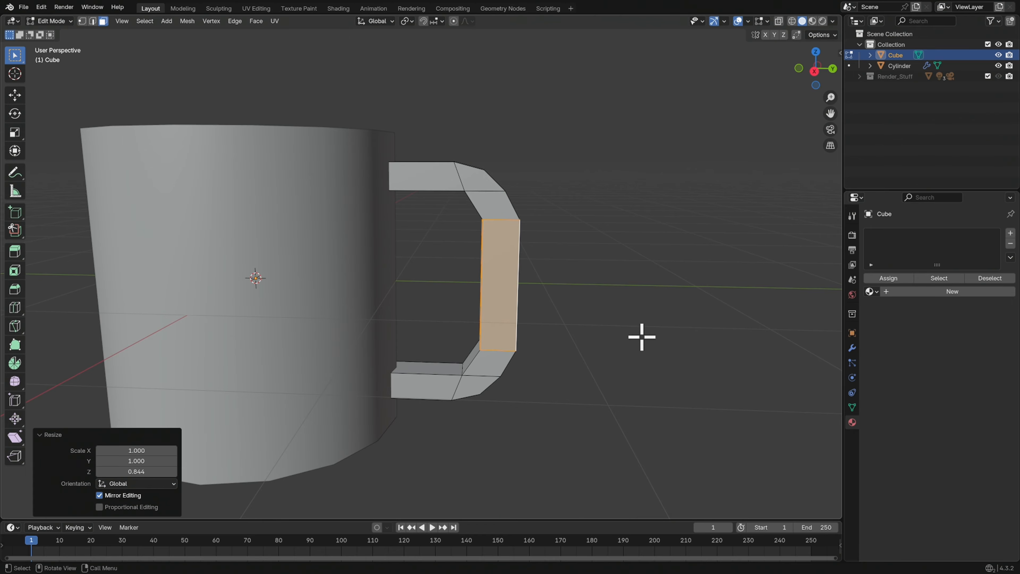
# Scale the vertical bar to 0.896 along Y, fine-tune its Z scale, and review the mug in Object Mode
pyautogui.press('s')
pyautogui.press('y')
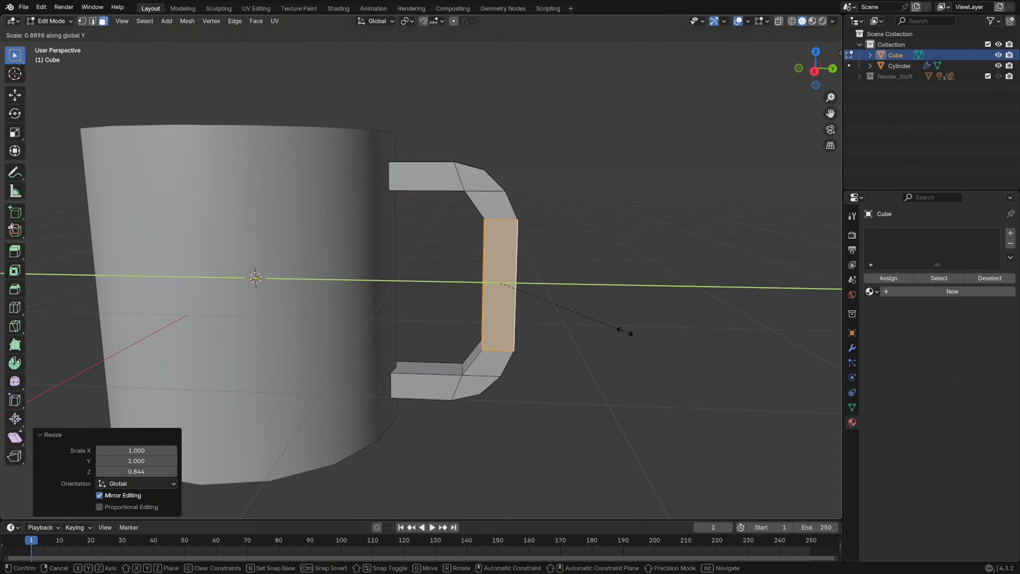
pyautogui.click(621, 335)
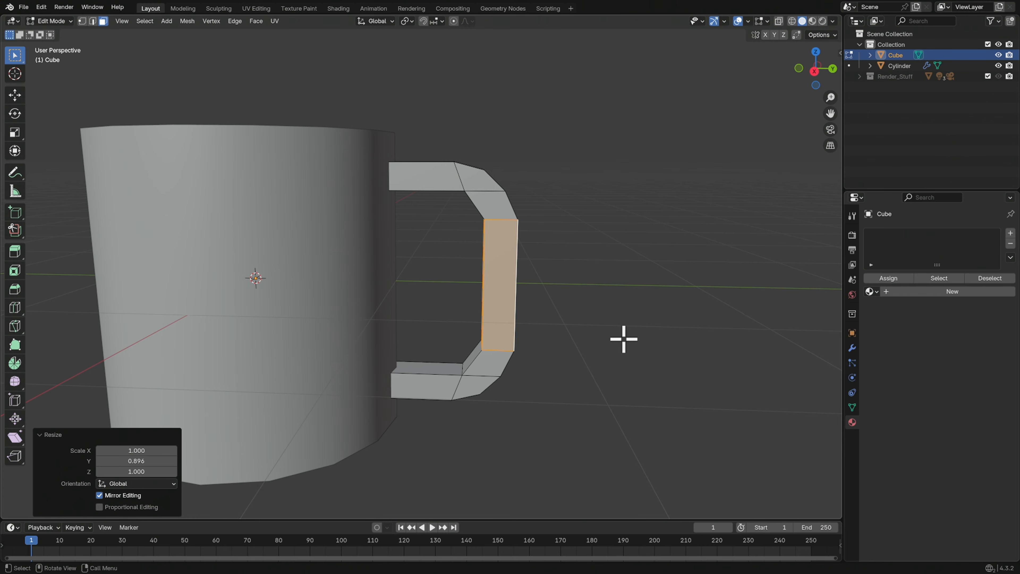
pyautogui.press('s')
pyautogui.press('z')
pyautogui.click(630, 344)
pyautogui.press('Tab')
pyautogui.moveTo(640, 357); pyautogui.dragTo(526, 378, button='middle')
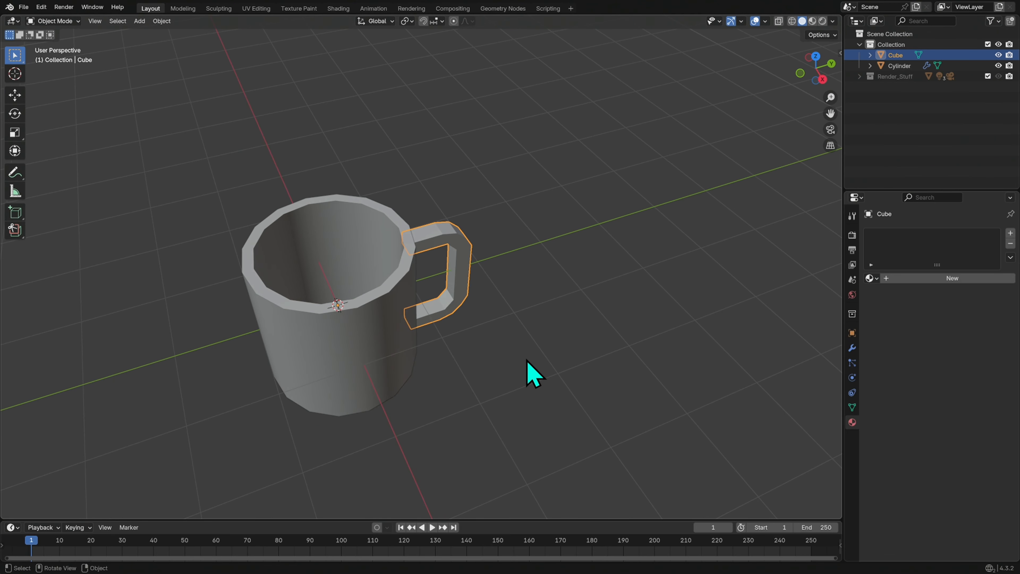
pyautogui.moveTo(614, 358); pyautogui.dragTo(528, 301, button='middle')
# Bevel the handle's outer lengthwise edges on both sides with one segment and a width of about 0.074 m
pyautogui.click(482, 282)
pyautogui.press('Tab')
pyautogui.click(480, 285)
pyautogui.press('2')
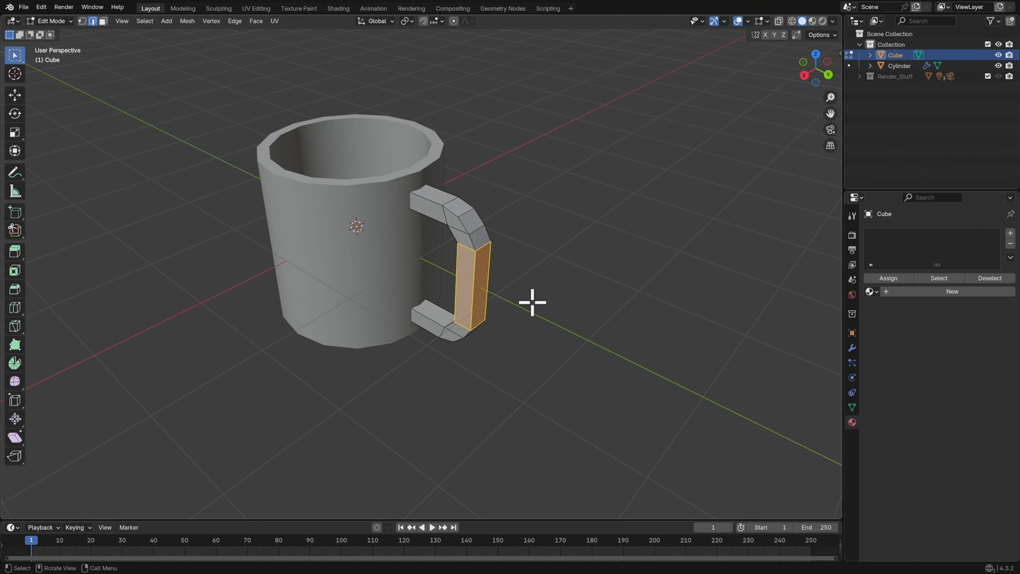
pyautogui.click(537, 282)
pyautogui.scroll(3, 554, 252)
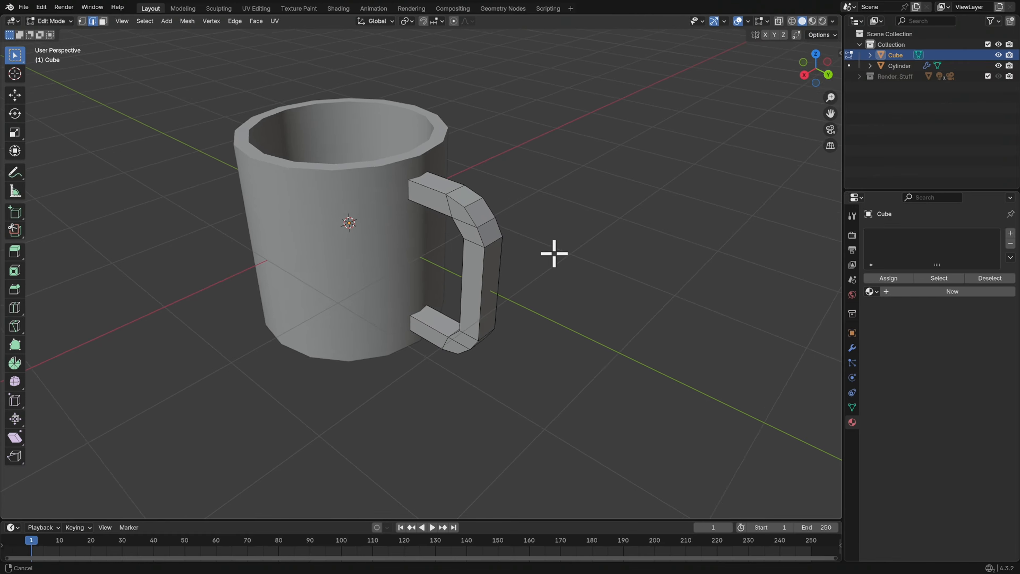
pyautogui.moveTo(560, 278); pyautogui.dragTo(499, 272, button='middle')
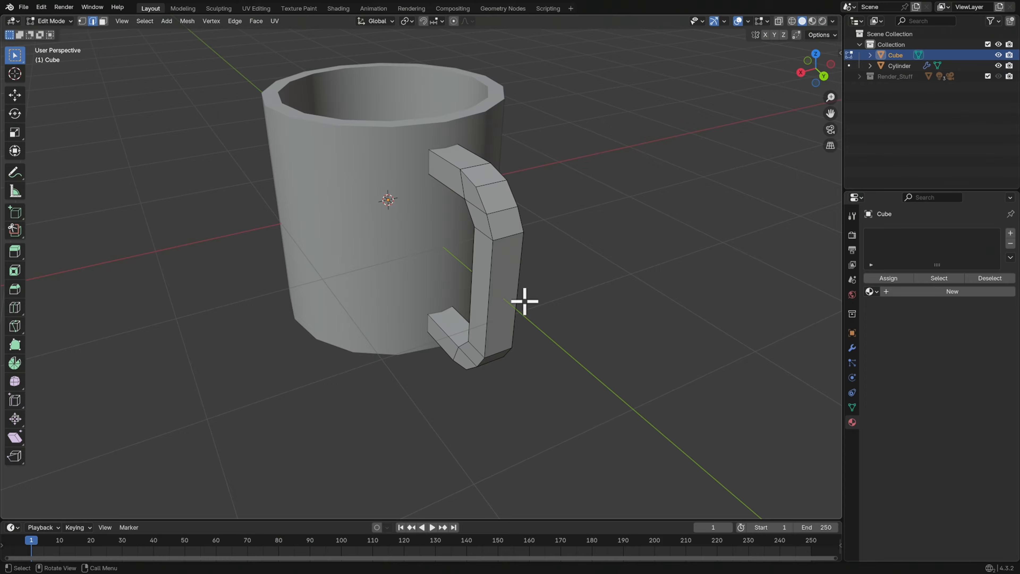
pyautogui.moveTo(554, 300); pyautogui.dragTo(547, 262, button='middle')
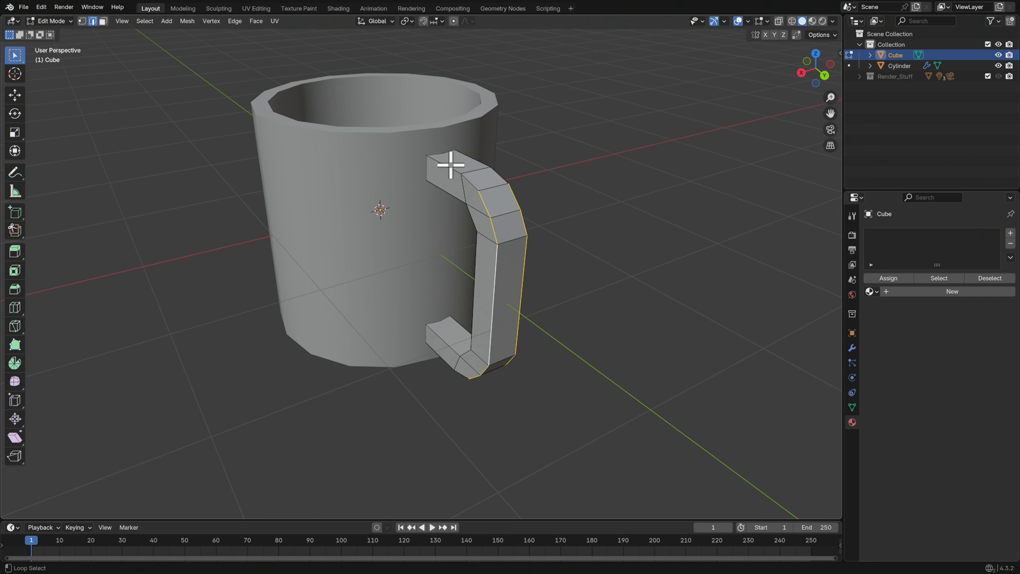
pyautogui.moveTo(501, 407); pyautogui.dragTo(495, 349, button='middle')
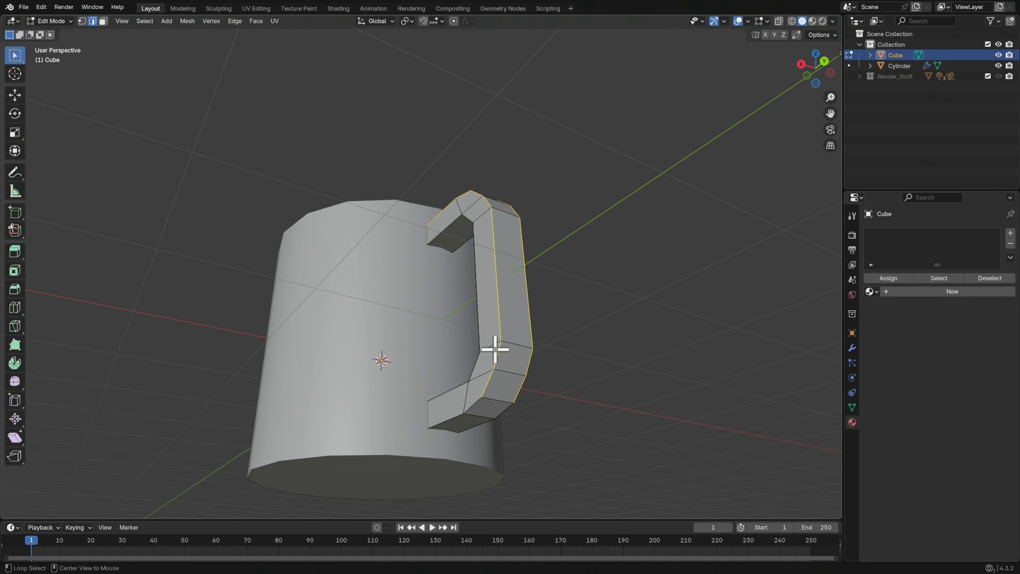
pyautogui.moveTo(561, 378); pyautogui.dragTo(620, 360, button='middle')
pyautogui.hotkey('ctrl', 'b')
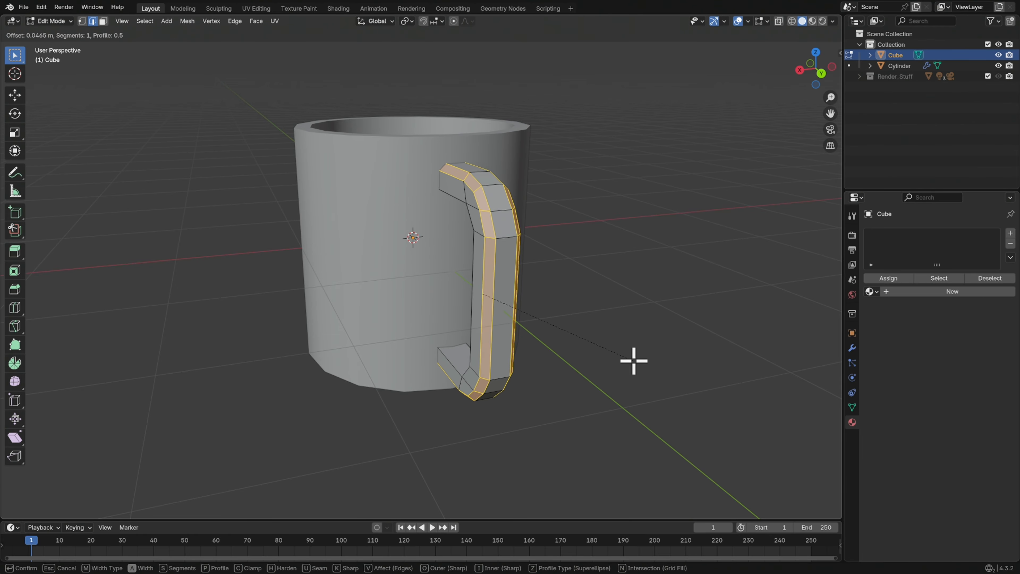
pyautogui.click(635, 359)
# Bevel the handle's inner lengthwise edges on both sides with one segment
pyautogui.moveTo(572, 378); pyautogui.dragTo(669, 352, button='middle')
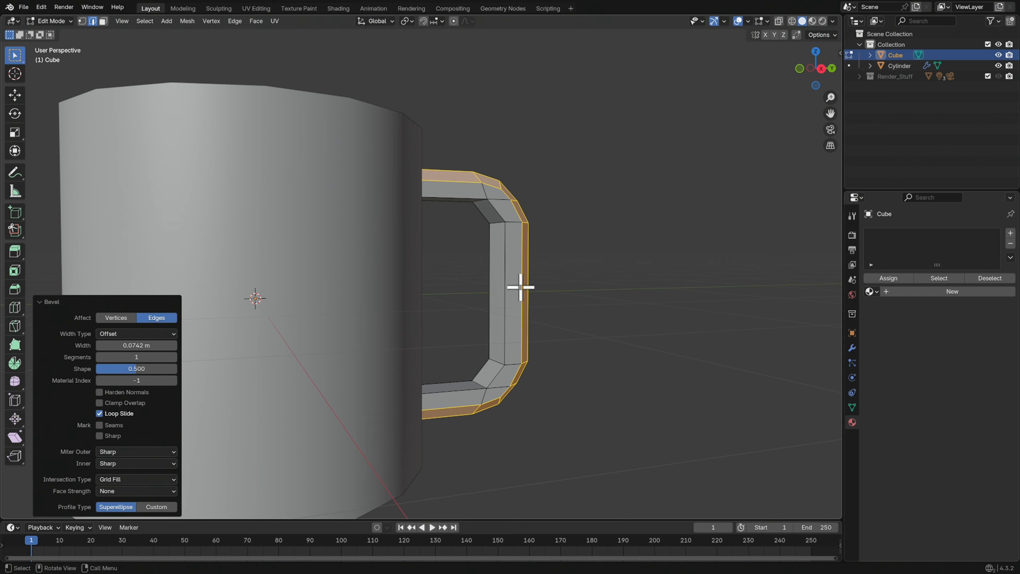
pyautogui.keyDown('alt'); pyautogui.click(504, 272); pyautogui.keyUp('alt')
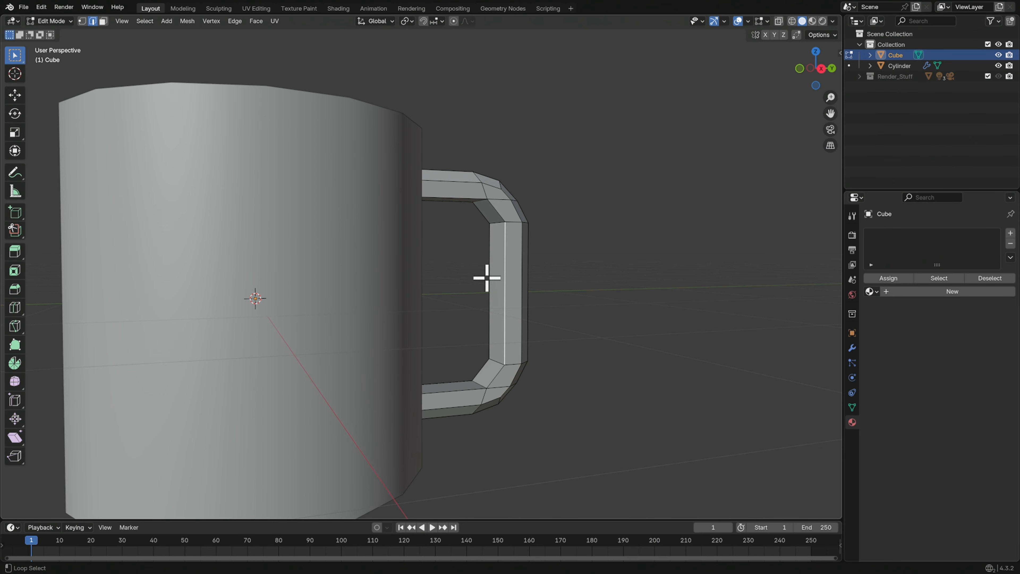
pyautogui.moveTo(495, 251); pyautogui.dragTo(497, 296, button='middle')
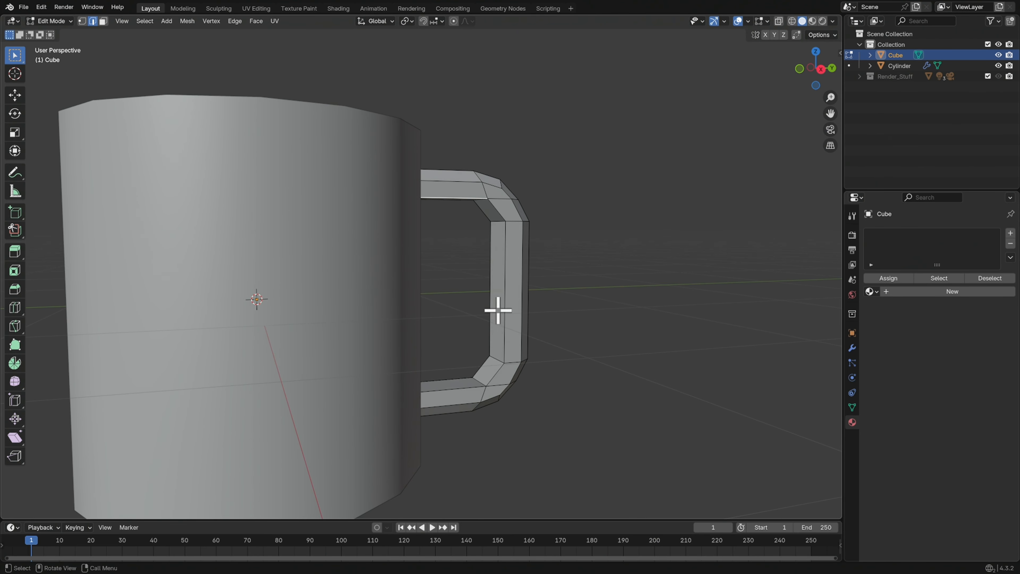
pyautogui.keyDown('ctrl'); pyautogui.click(472, 392); pyautogui.keyUp('ctrl')
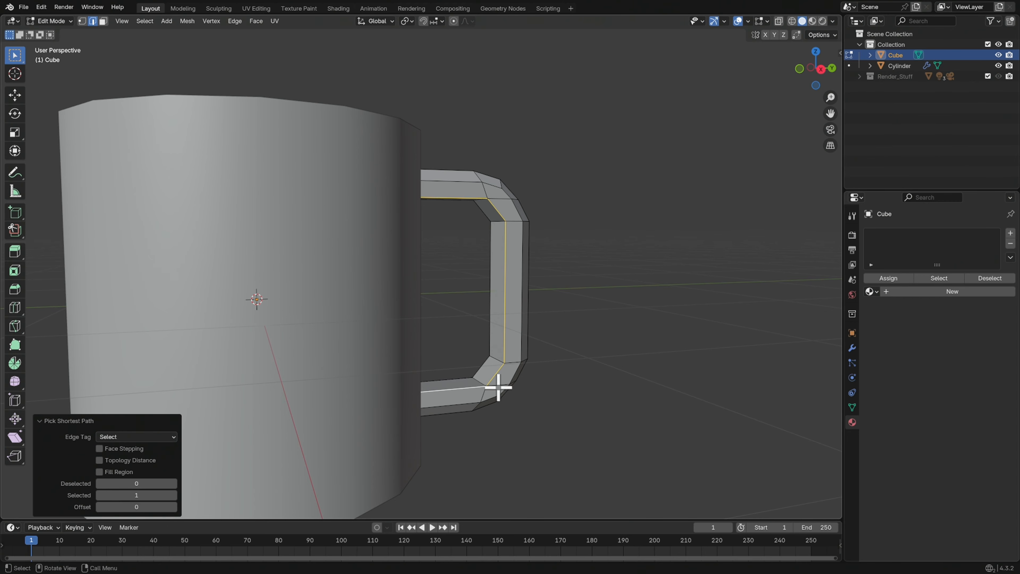
pyautogui.moveTo(614, 374); pyautogui.dragTo(492, 213, button='middle')
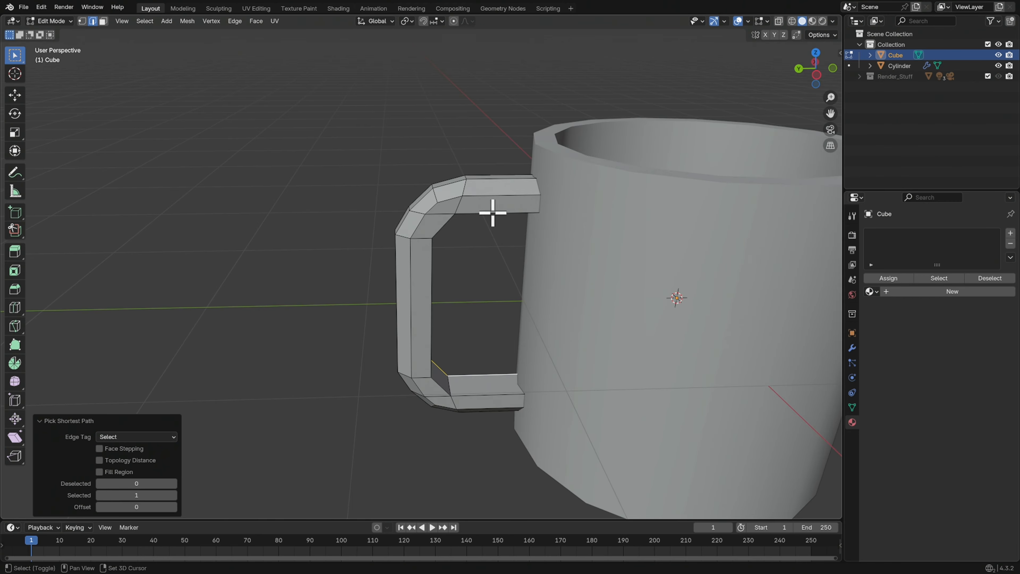
pyautogui.keyDown('shift'); pyautogui.click(495, 213); pyautogui.keyUp('shift')
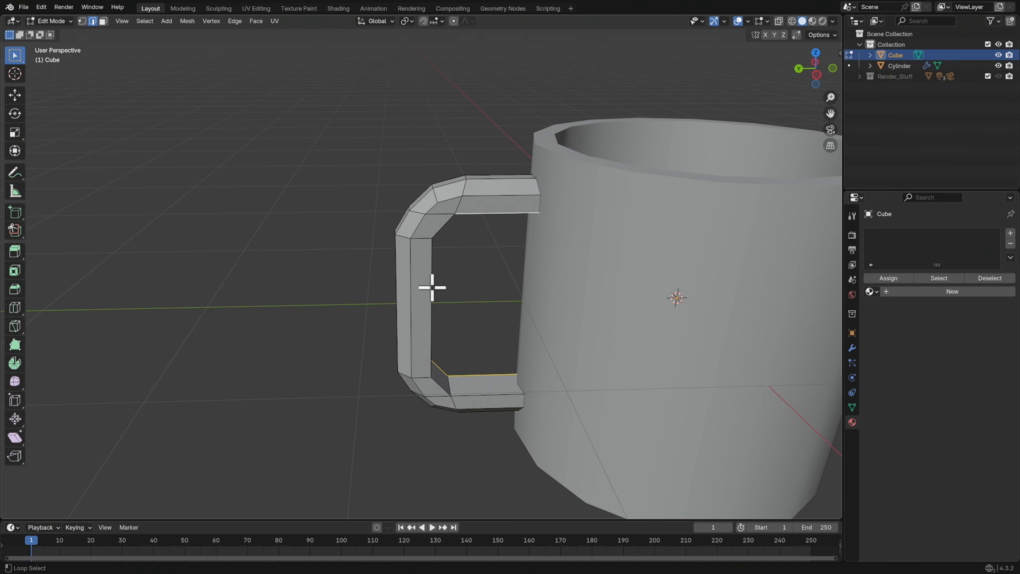
pyautogui.moveTo(523, 401); pyautogui.dragTo(677, 385, button='middle')
pyautogui.hotkey('ctrl', 'b')
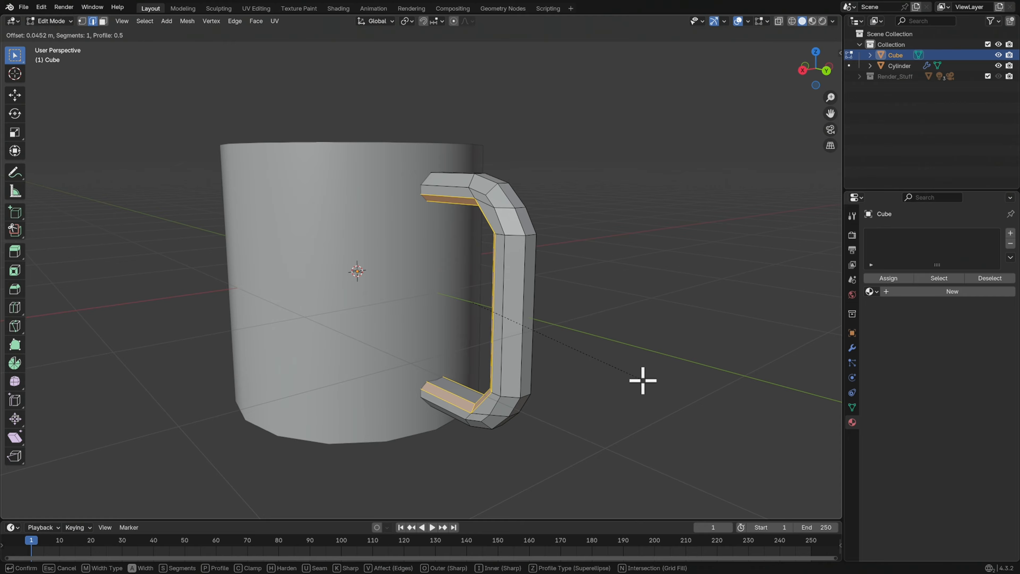
pyautogui.click(644, 380)
# Apply Shade Auto Smooth to the handle in Object Mode and check its shading
pyautogui.press('Tab')
pyautogui.moveTo(635, 399); pyautogui.dragTo(499, 312, button='middle')
pyautogui.rightClick(505, 301)
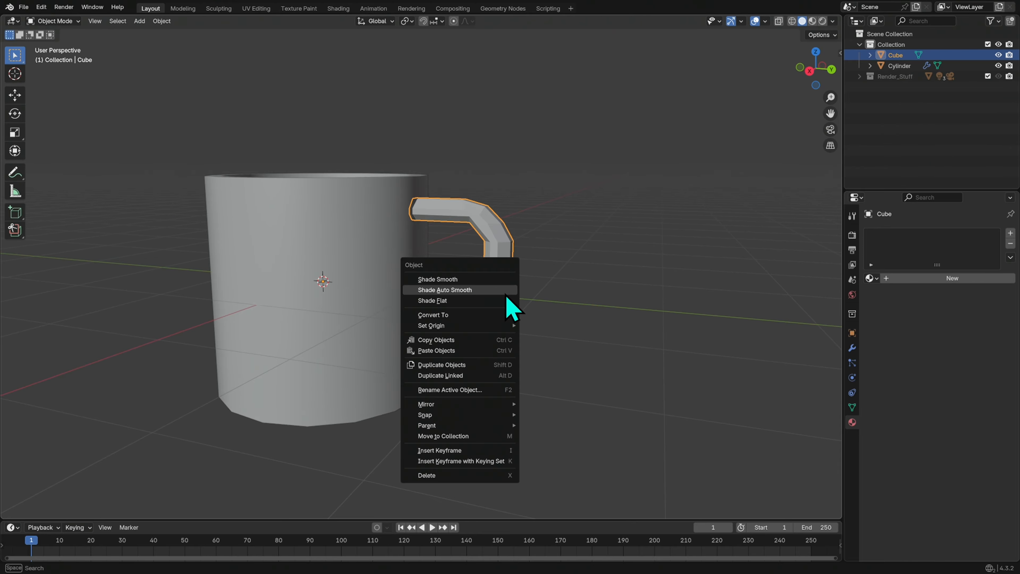
pyautogui.click(511, 293)
pyautogui.click(575, 359)
pyautogui.moveTo(553, 337); pyautogui.dragTo(470, 328, button='middle')
pyautogui.click(508, 311)
pyautogui.rightClick(505, 300)
pyautogui.click(503, 292)
pyautogui.click(591, 326)
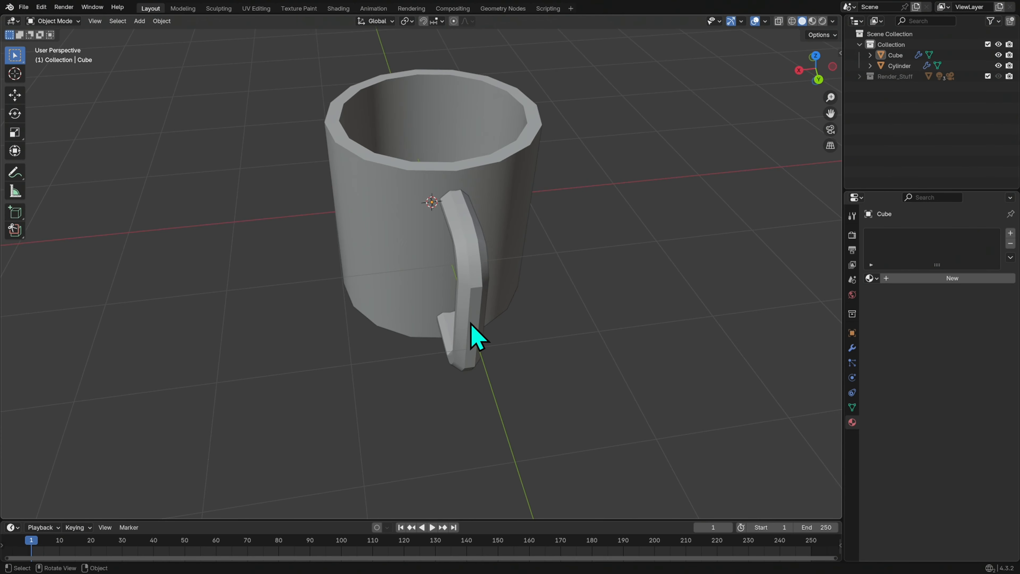
# Try a 20° angle in the handle's Smooth by Angle modifier, and set it to 60°
pyautogui.click(470, 327)
pyautogui.click(852, 348)
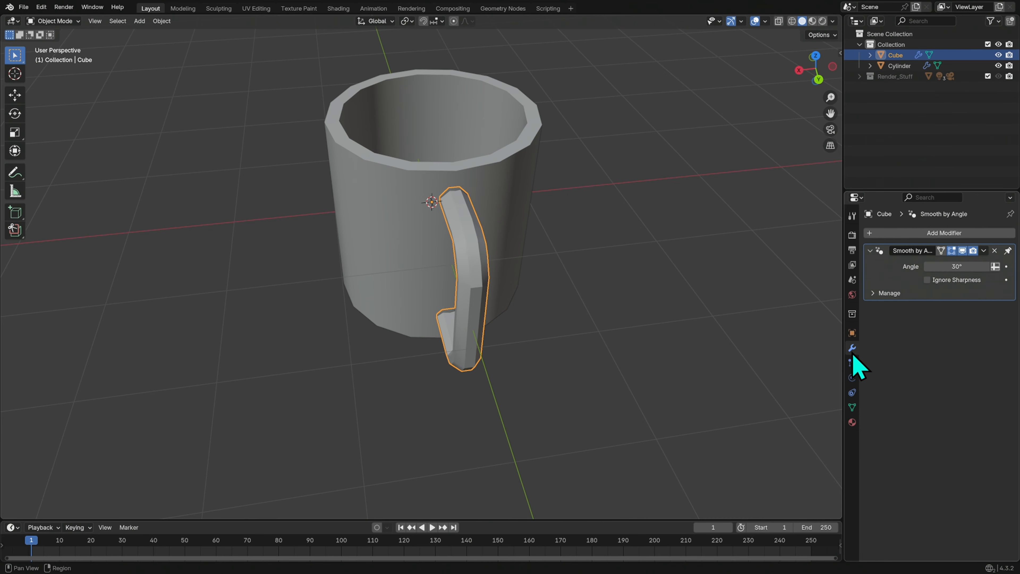
pyautogui.click(958, 266)
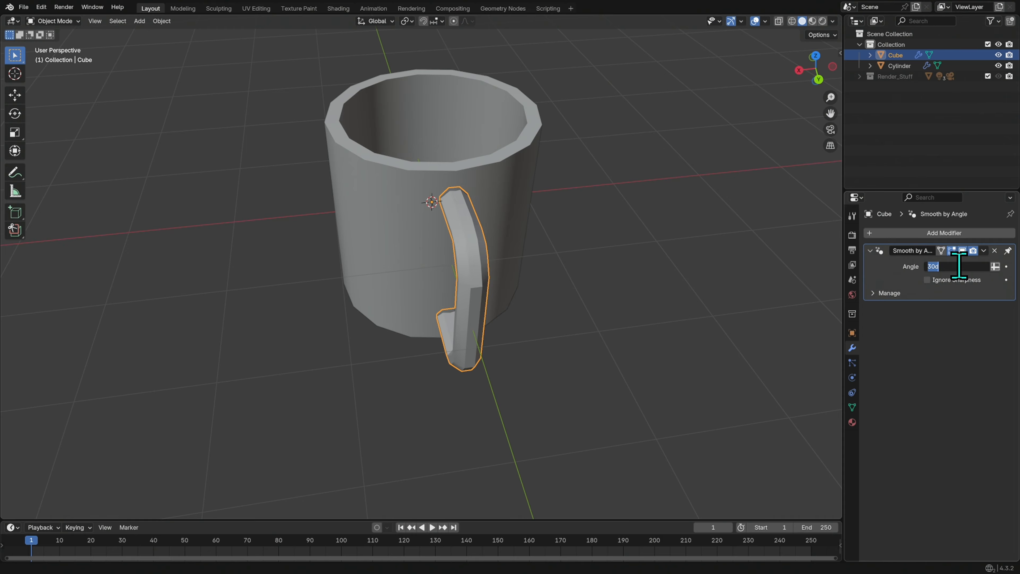
pyautogui.press('Return')
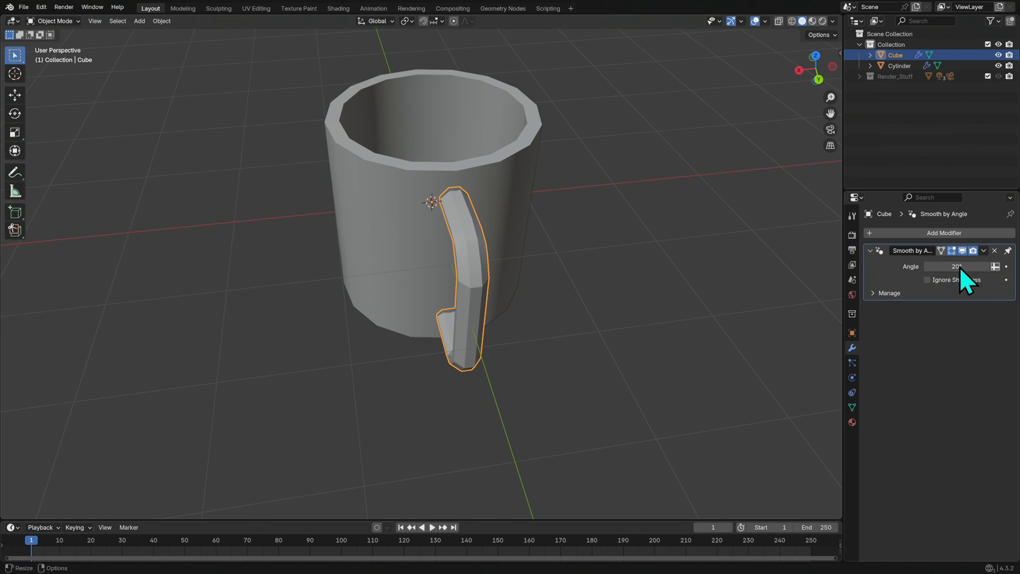
pyautogui.moveTo(598, 356); pyautogui.dragTo(686, 331, button='middle')
pyautogui.click(965, 267)
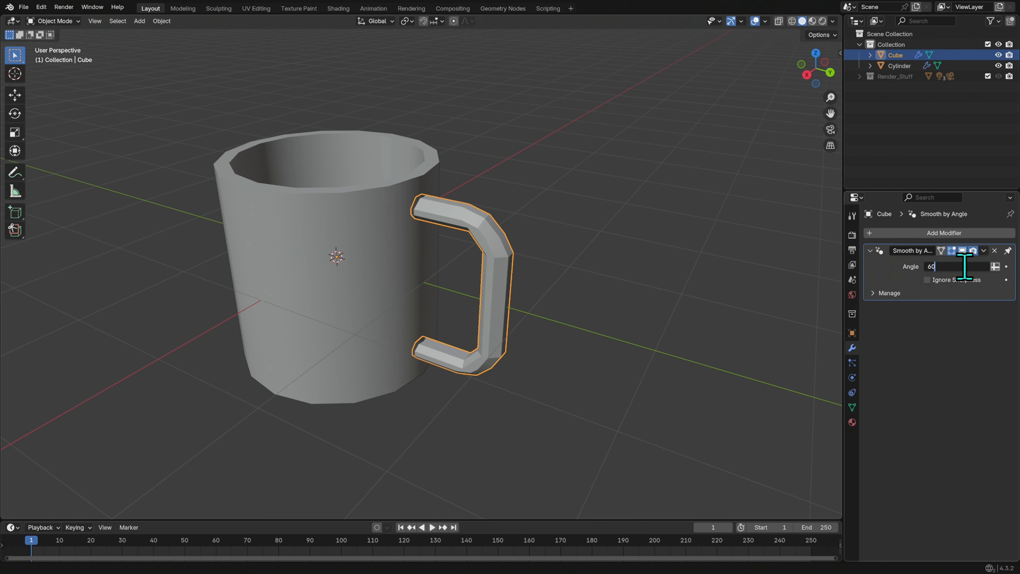
pyautogui.press('Return')
pyautogui.moveTo(606, 326); pyautogui.dragTo(635, 342, button='middle')
pyautogui.click(610, 314)
pyautogui.scroll(-3, 538, 338)
pyautogui.moveTo(536, 301); pyautogui.dragTo(615, 326, button='middle')
# Bevel the inner and outer rim edge loops of the mug body by about 0.035 m with one segment
pyautogui.click(505, 307)
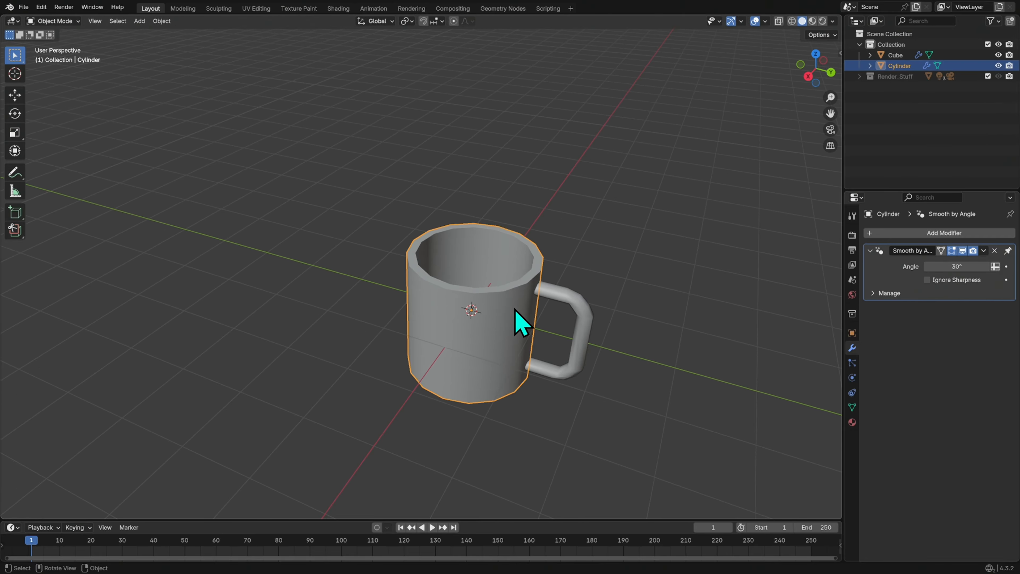
pyautogui.press('Tab')
pyautogui.scroll(3, 592, 272)
pyautogui.keyDown('alt'); pyautogui.click(511, 301); pyautogui.keyUp('alt')
pyautogui.keyDown('alt'); pyautogui.keyDown('shift'); pyautogui.click(515, 293); pyautogui.keyUp('shift'); pyautogui.keyUp('alt')
pyautogui.hotkey('ctrl', 'b')
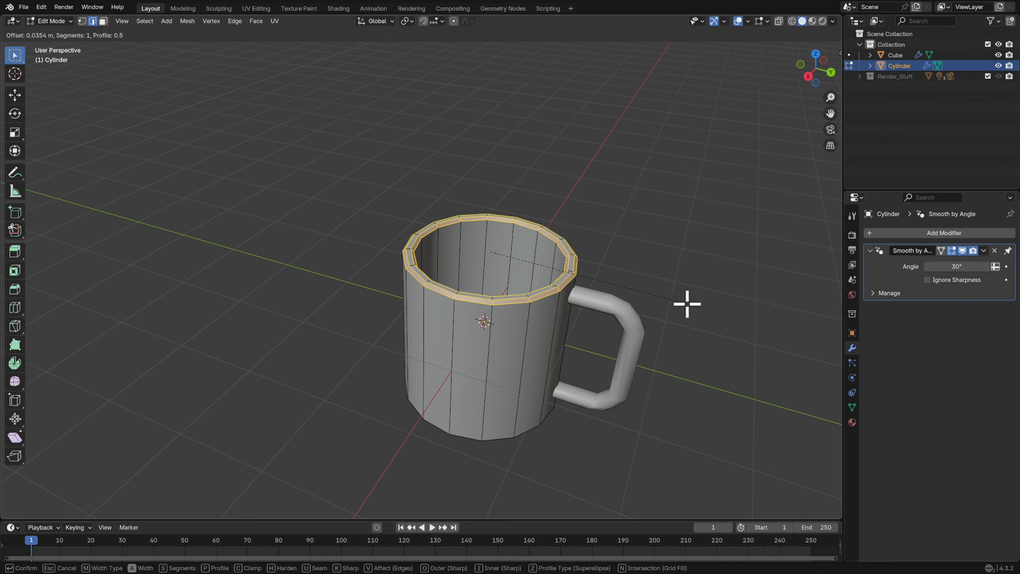
pyautogui.click(687, 303)
pyautogui.hotkey('alt', 'a')
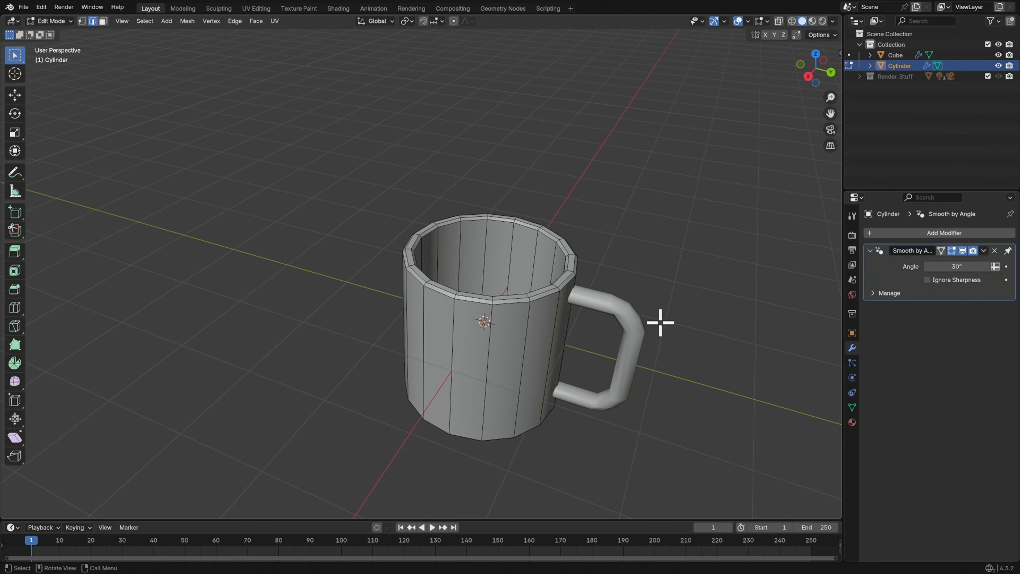
# Extrude the mug's bottom face outward, scale it to 0.896, and extrude it once more by a minimal distance
pyautogui.press('Tab')
pyautogui.moveTo(653, 353); pyautogui.dragTo(538, 405, button='middle')
pyautogui.press('Tab')
pyautogui.press('3')
pyautogui.click(551, 394)
pyautogui.press('e')
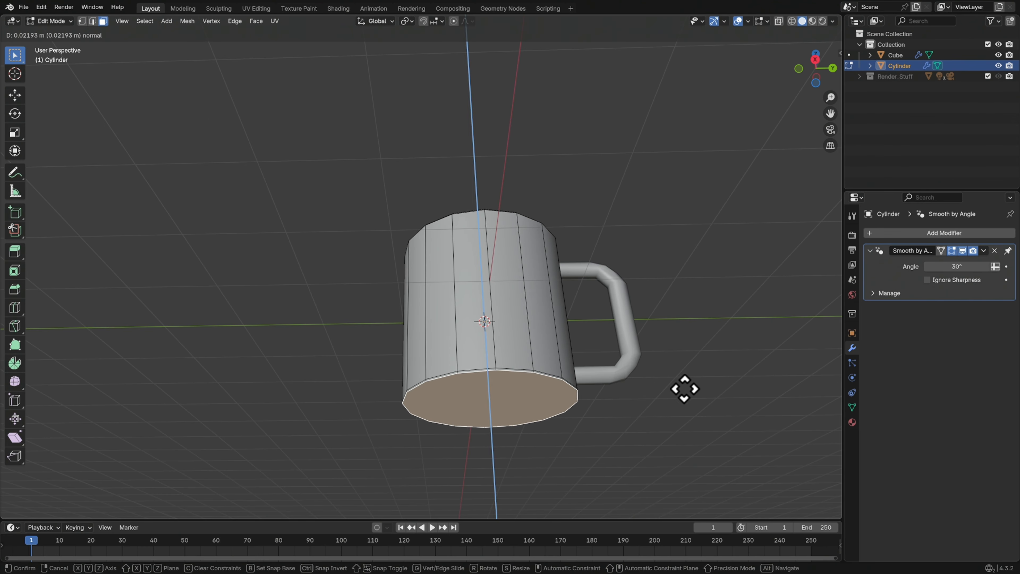
pyautogui.click(689, 388)
pyautogui.press('s')
pyautogui.click(703, 395)
pyautogui.moveTo(700, 397)
pyautogui.mouseDown(button='middle')
pyautogui.moveTo(667, 382)
pyautogui.moveTo(692, 394)
pyautogui.mouseUp(button='middle')
pyautogui.press('e')
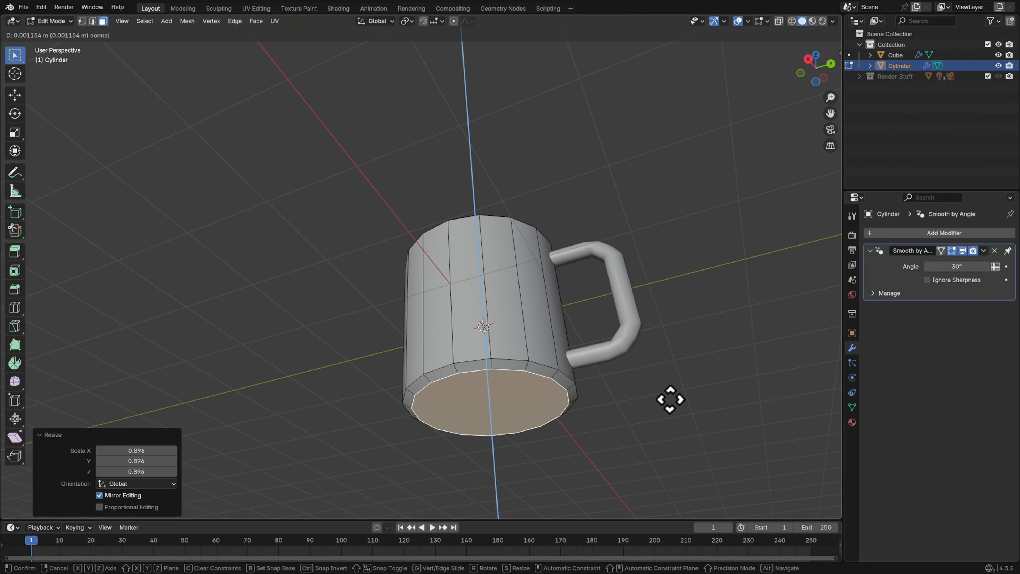
pyautogui.click(671, 397)
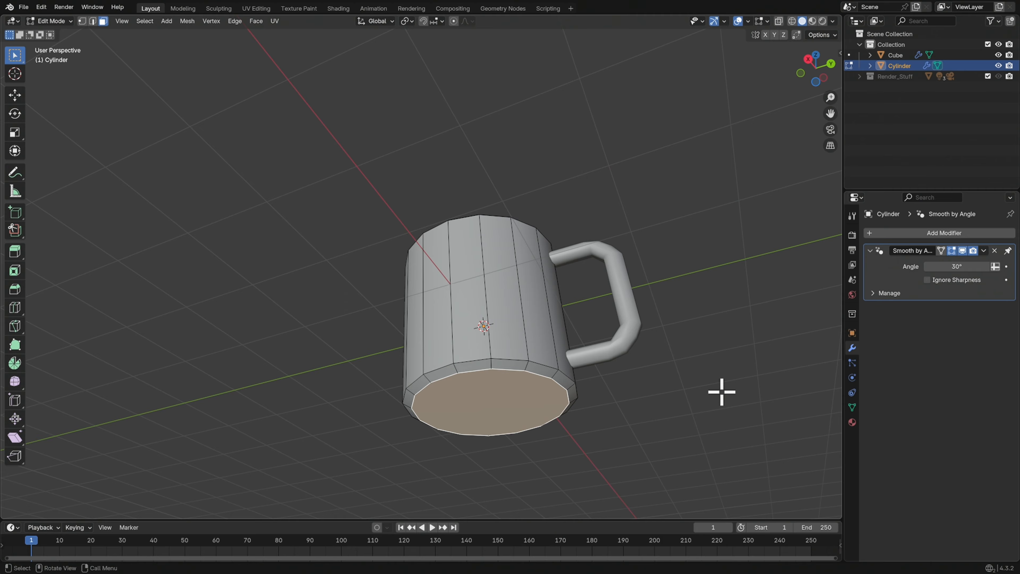
# Inset the mug's bottom face about 0.141 m and extrude it about 0.026 m inward to recess the base
pyautogui.press('i')
pyautogui.click(716, 390)
pyautogui.press('e')
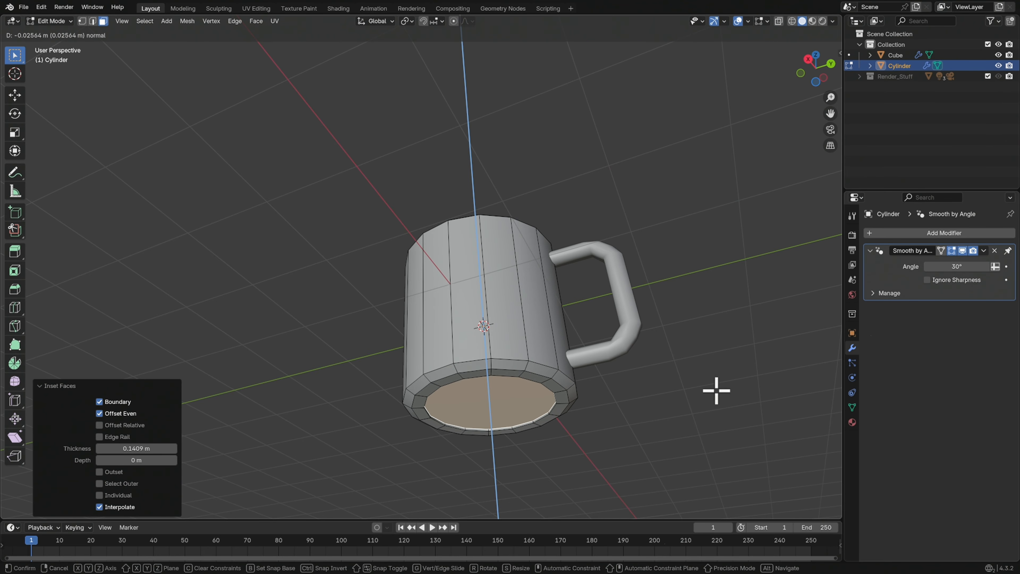
pyautogui.click(716, 390)
pyautogui.press('Tab')
pyautogui.moveTo(706, 410)
pyautogui.mouseDown(button='middle')
pyautogui.moveTo(720, 401)
pyautogui.moveTo(682, 354)
pyautogui.moveTo(697, 418)
pyautogui.moveTo(673, 430)
pyautogui.moveTo(667, 386)
pyautogui.moveTo(648, 369)
pyautogui.moveTo(658, 367)
pyautogui.moveTo(547, 356)
pyautogui.moveTo(613, 383)
pyautogui.moveTo(568, 357)
pyautogui.moveTo(603, 330)
pyautogui.moveTo(614, 405)
pyautogui.mouseUp(button='middle')
# Select the handle and mug body together and switch to the Modeling workspace
pyautogui.click(565, 362)
pyautogui.keyDown('shift'); pyautogui.click(467, 407); pyautogui.keyUp('shift')
pyautogui.click(852, 423)
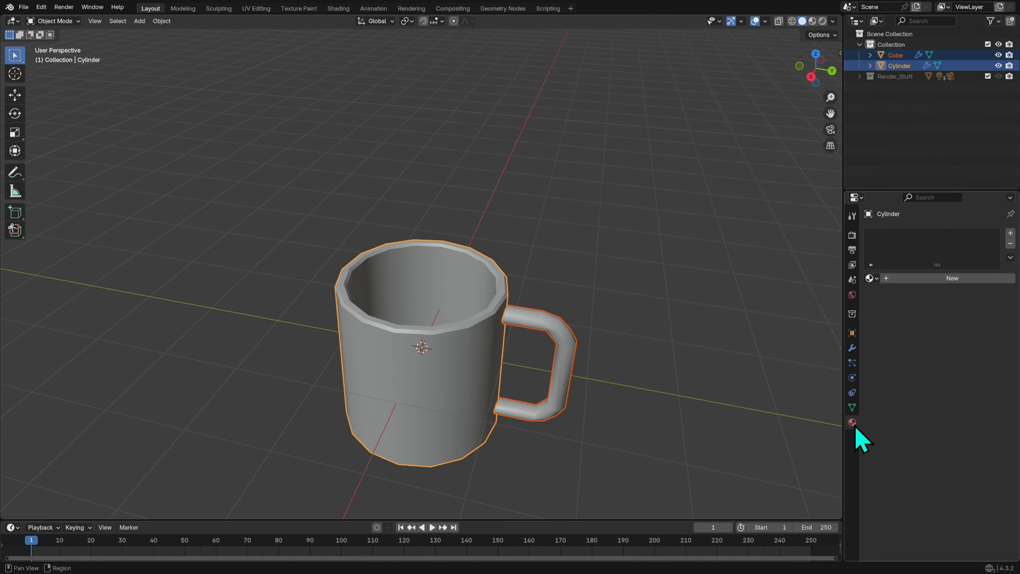
pyautogui.click(610, 342)
pyautogui.press('a')
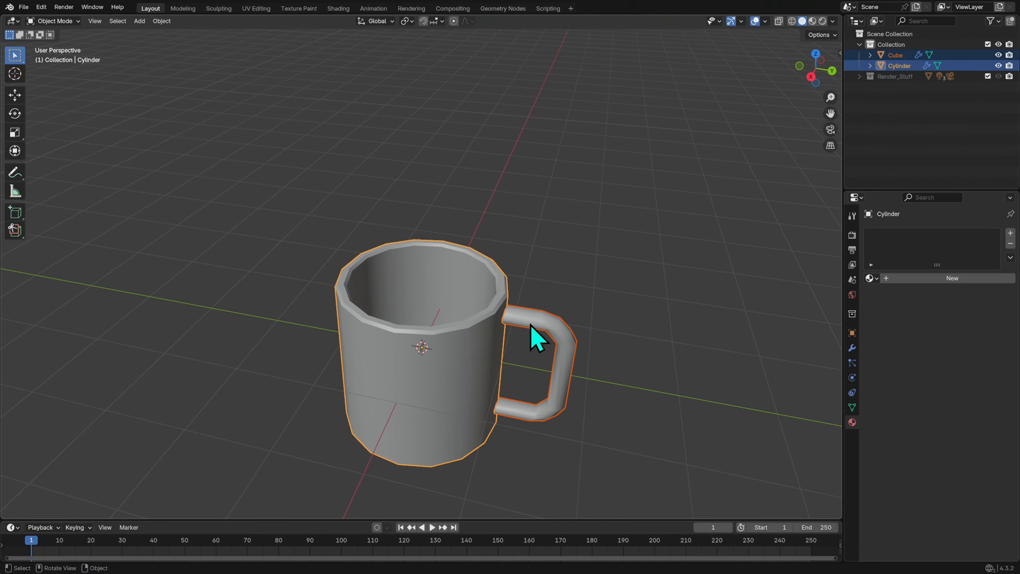
pyautogui.click(188, 8)
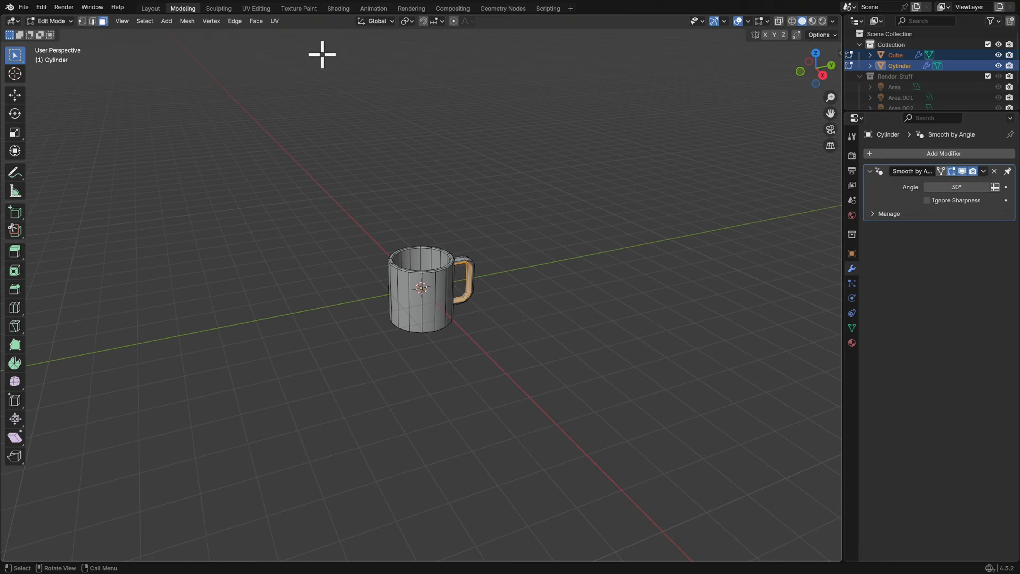
pyautogui.click(339, 9)
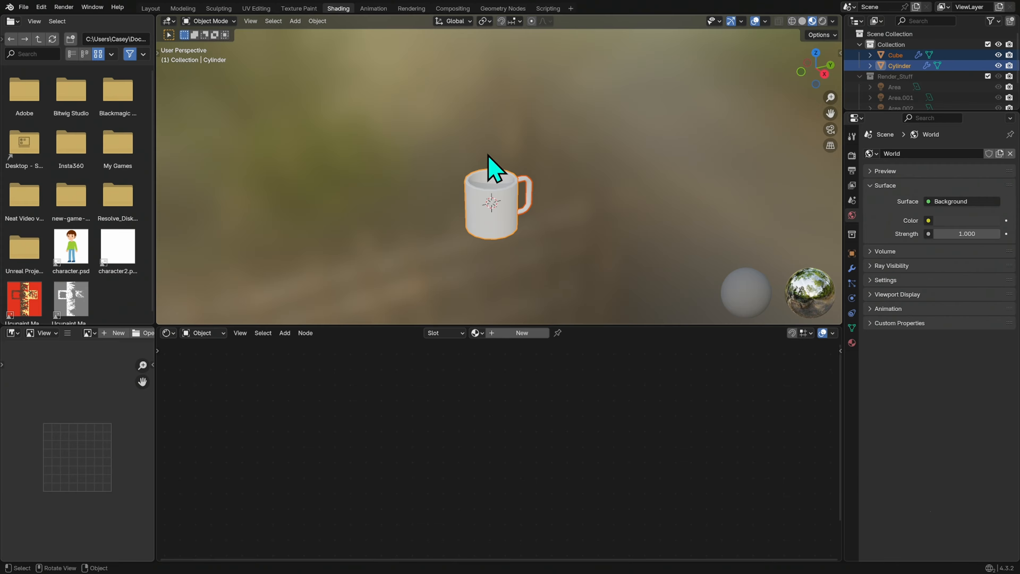
pyautogui.press('Tab')
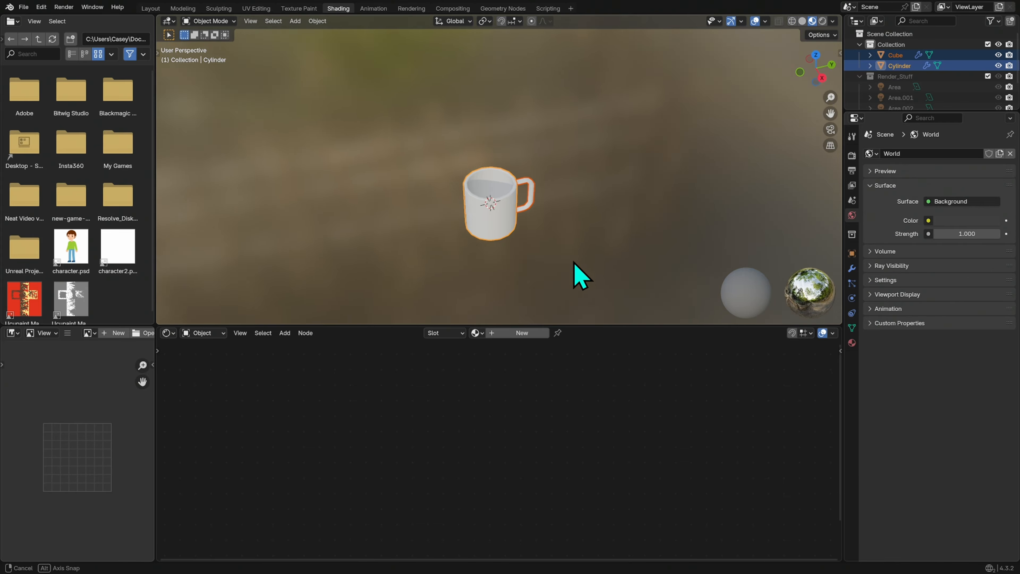
pyautogui.moveTo(603, 257); pyautogui.dragTo(540, 264, button='middle')
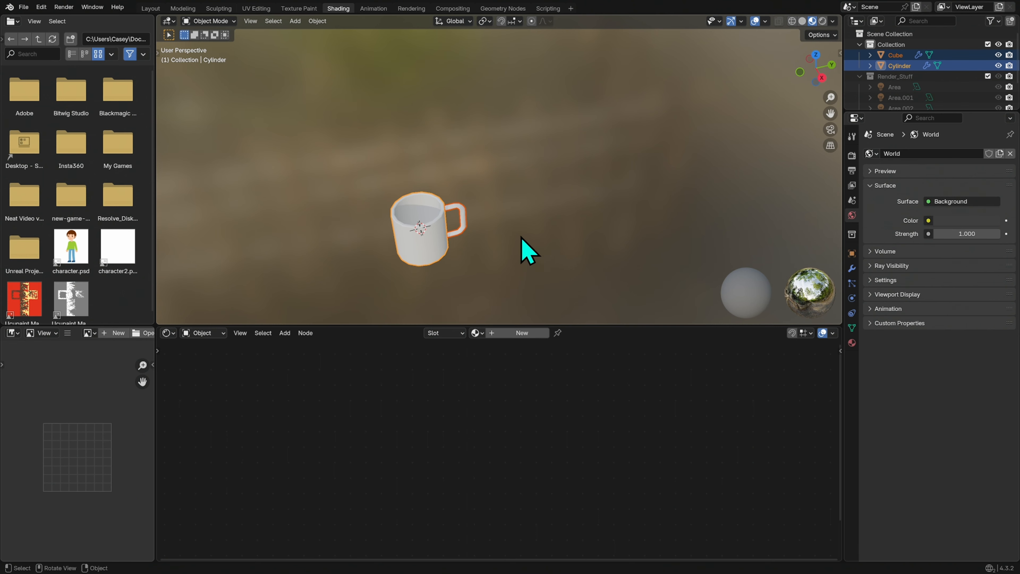
# Switch to the UV Editing workspace and assign the existing Main_Mat material to the mug body
pyautogui.click(256, 9)
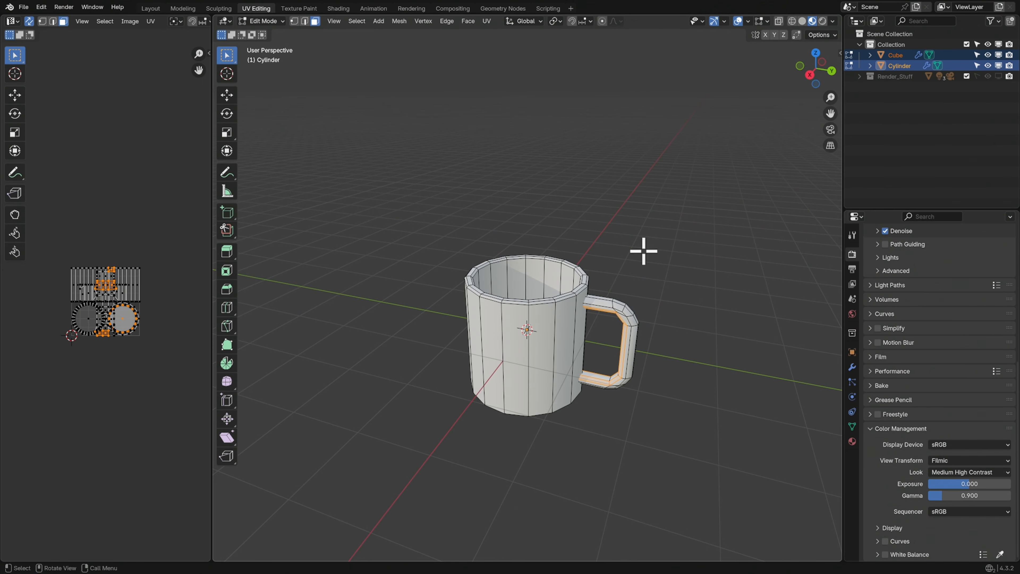
pyautogui.click(852, 440)
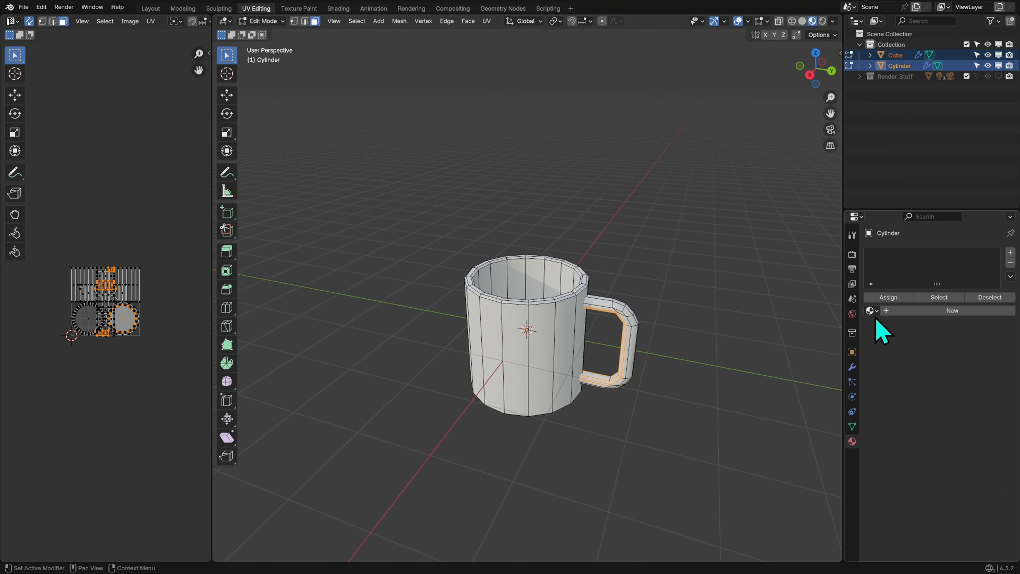
pyautogui.click(871, 310)
pyautogui.click(796, 327)
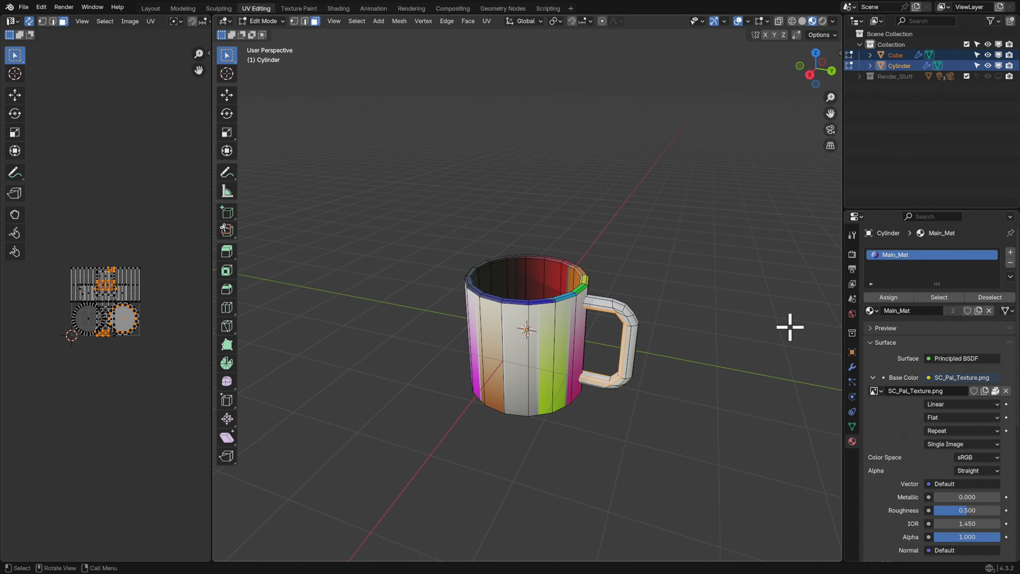
# Return to Object Mode, assign the existing Main_Mat material to the handle, and deselect it
pyautogui.press('Tab')
pyautogui.click(637, 364)
pyautogui.click(870, 298)
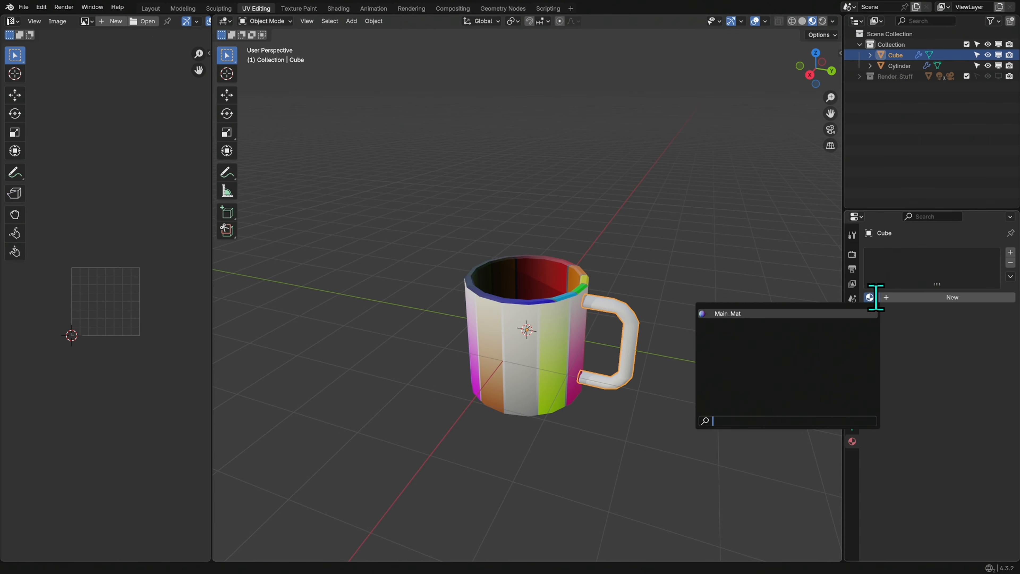
pyautogui.click(831, 314)
pyautogui.moveTo(660, 315); pyautogui.dragTo(599, 346, button='middle')
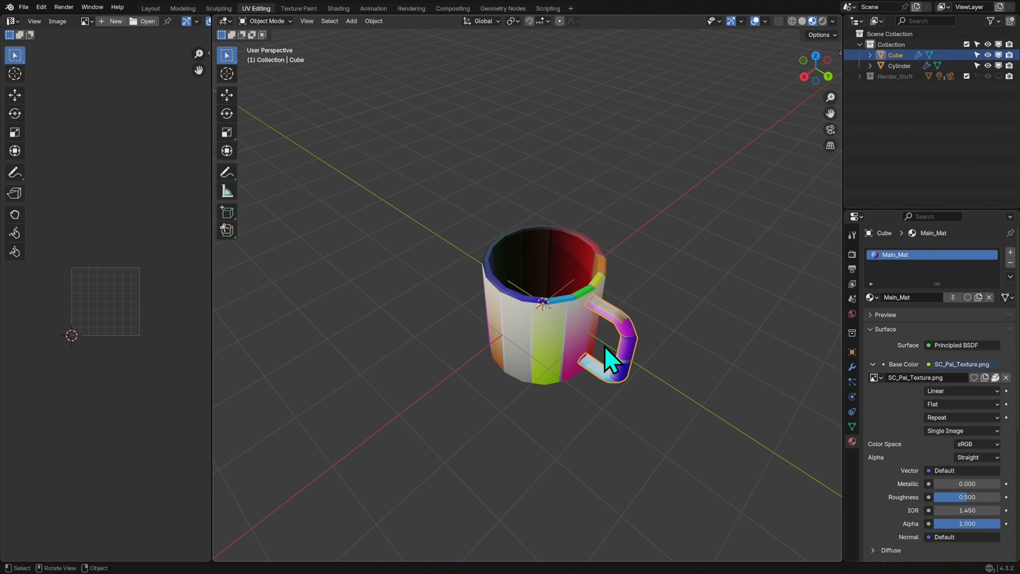
pyautogui.click(669, 379)
pyautogui.keyDown('shift'); pyautogui.moveTo(666, 350); pyautogui.dragTo(661, 418, button='middle'); pyautogui.keyUp('shift')
pyautogui.scroll(3, 679, 319)
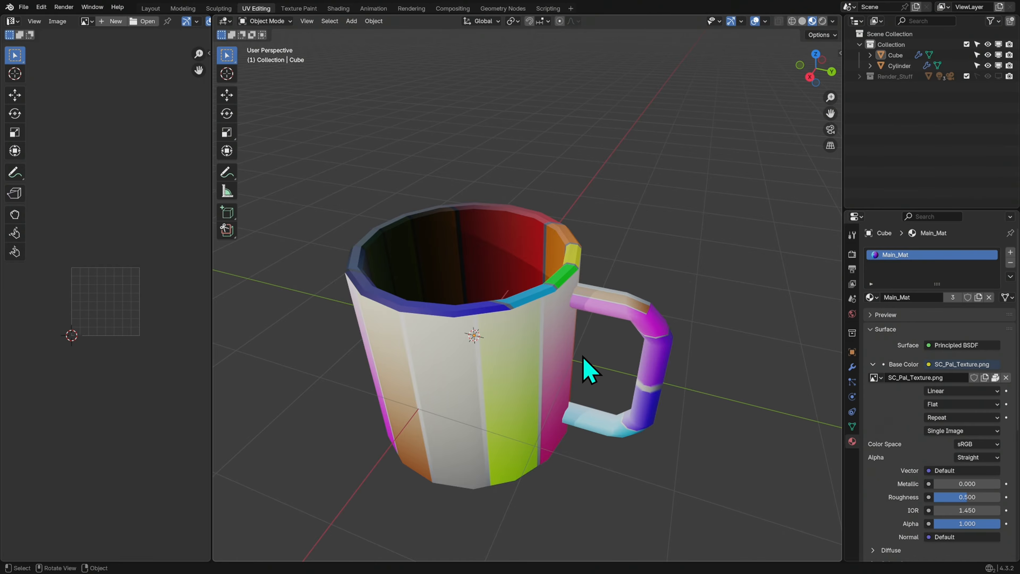
# Select the handle and mug body together and enter Edit Mode in the right orthographic view
pyautogui.moveTo(602, 381); pyautogui.dragTo(642, 239, button='middle')
pyautogui.click(642, 243)
pyautogui.keyDown('shift'); pyautogui.click(549, 332); pyautogui.keyUp('shift')
pyautogui.moveTo(597, 356); pyautogui.dragTo(624, 333, button='middle')
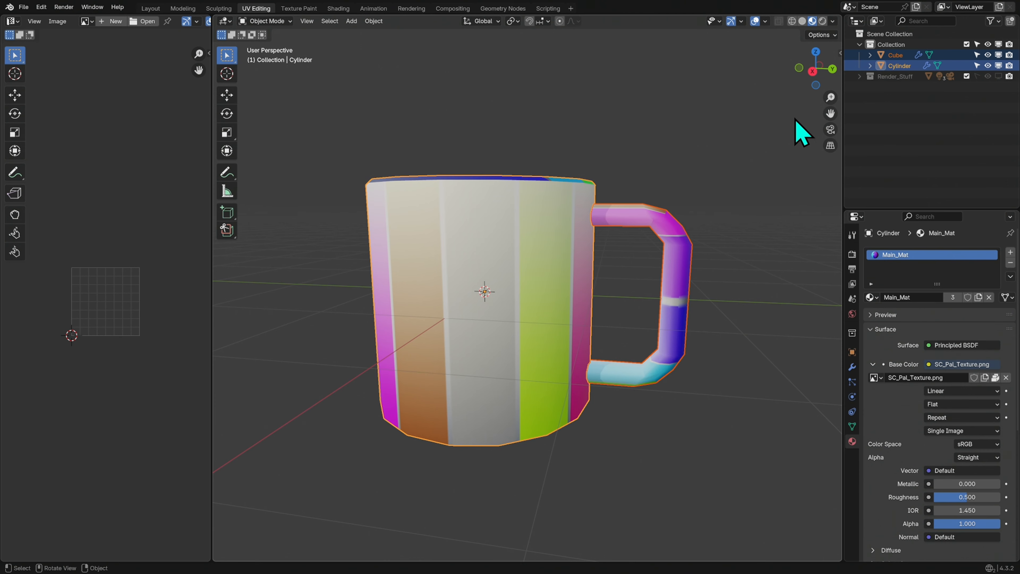
pyautogui.click(813, 71)
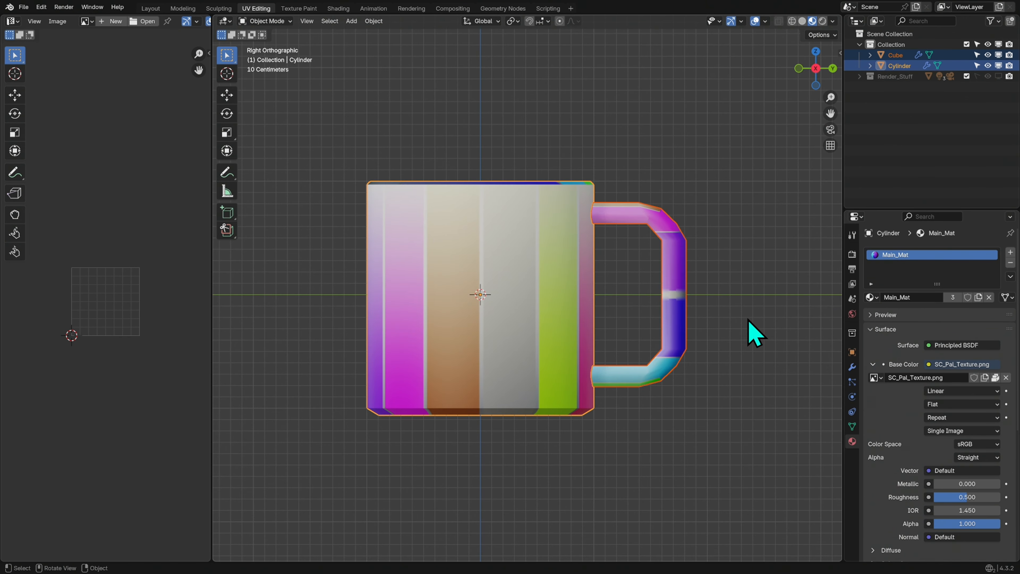
pyautogui.press('Tab')
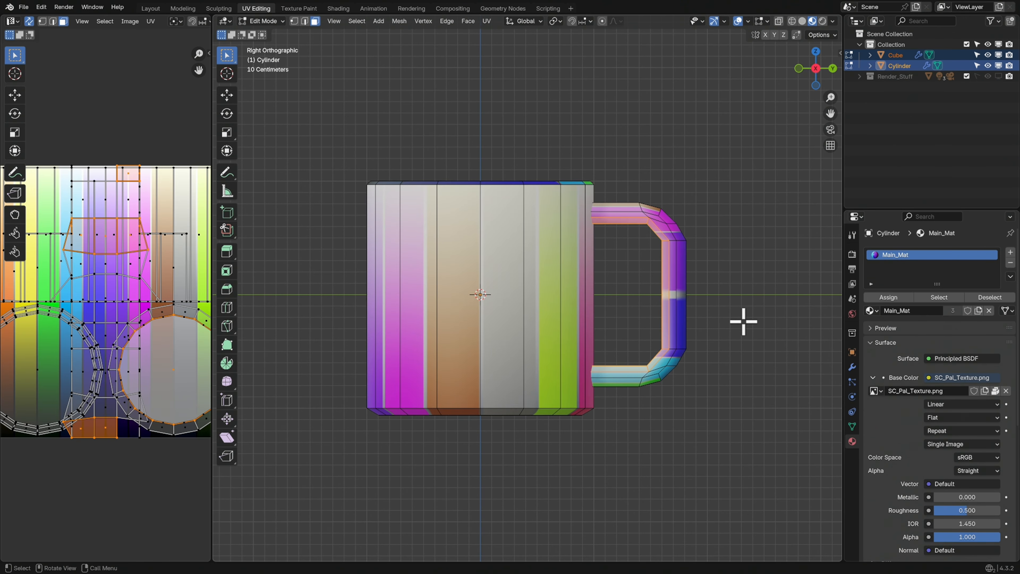
# Widen the UV editor and unwrap all faces of both objects with Project from View
pyautogui.moveTo(217, 477); pyautogui.dragTo(368, 483)
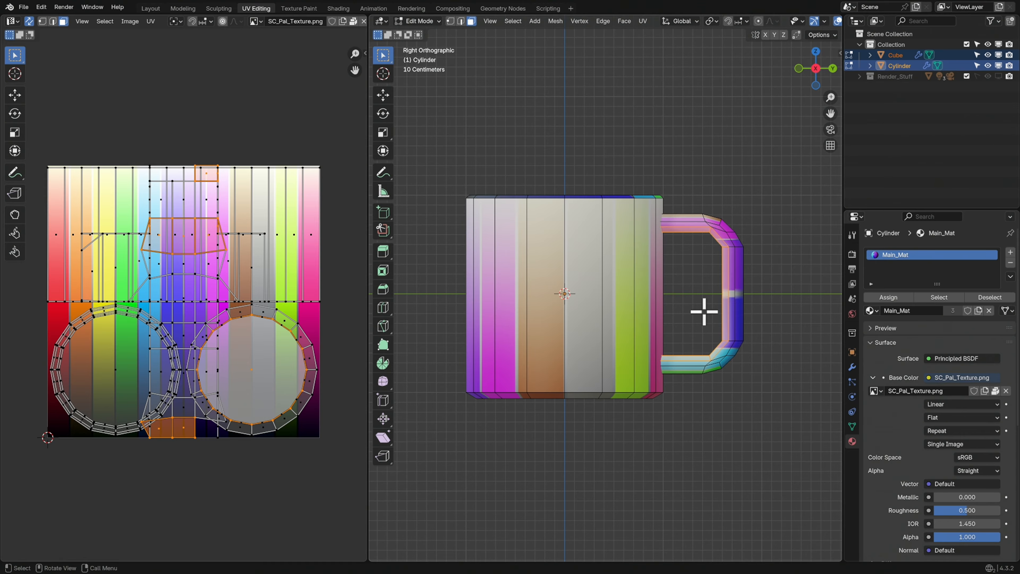
pyautogui.press('a')
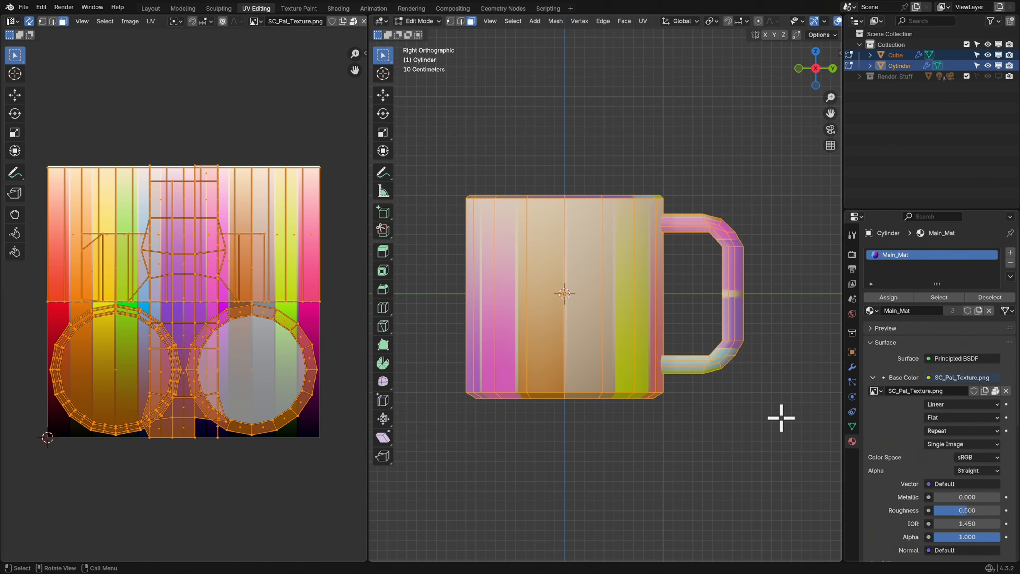
pyautogui.click(643, 21)
pyautogui.click(676, 49)
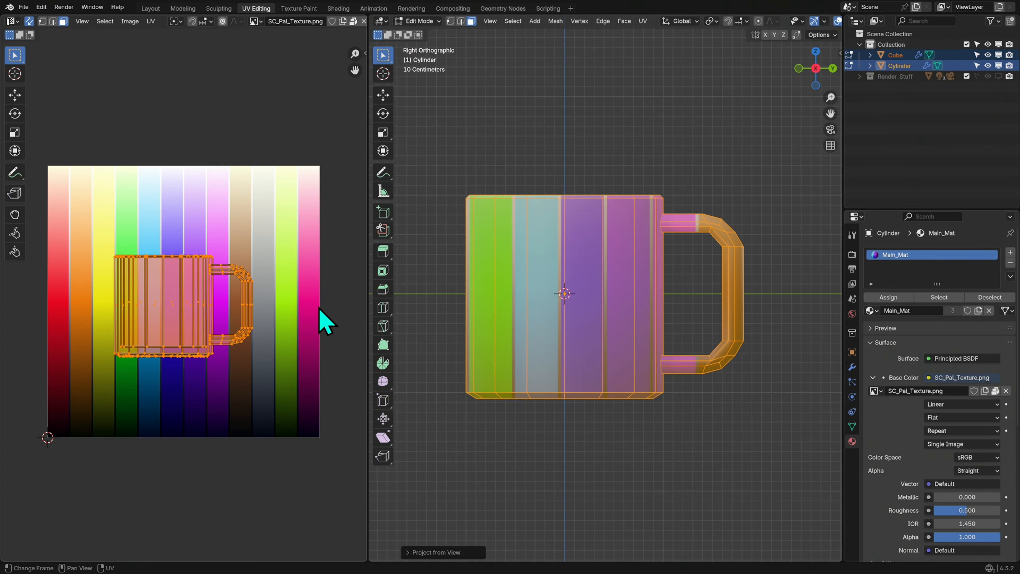
# Scale the projected UVs down to fit one color strip and move them onto the purple strip of the palette
pyautogui.press('s')
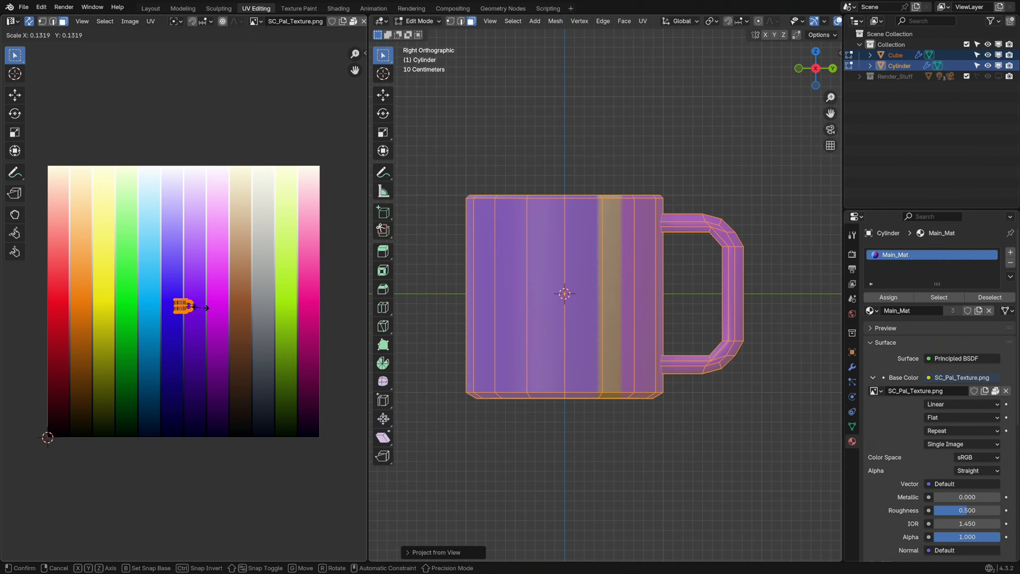
pyautogui.click(197, 310)
pyautogui.press('g')
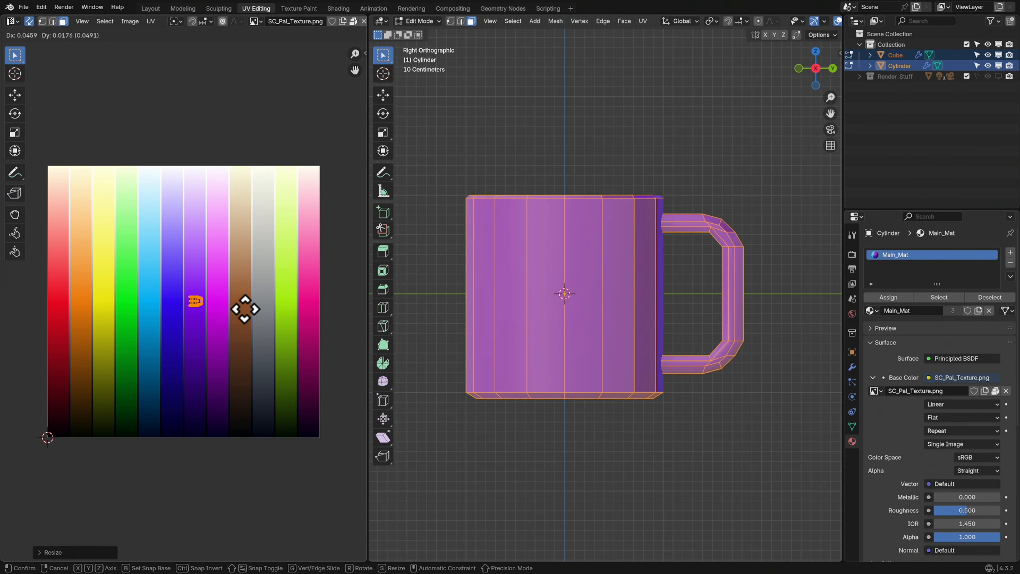
pyautogui.click(242, 303)
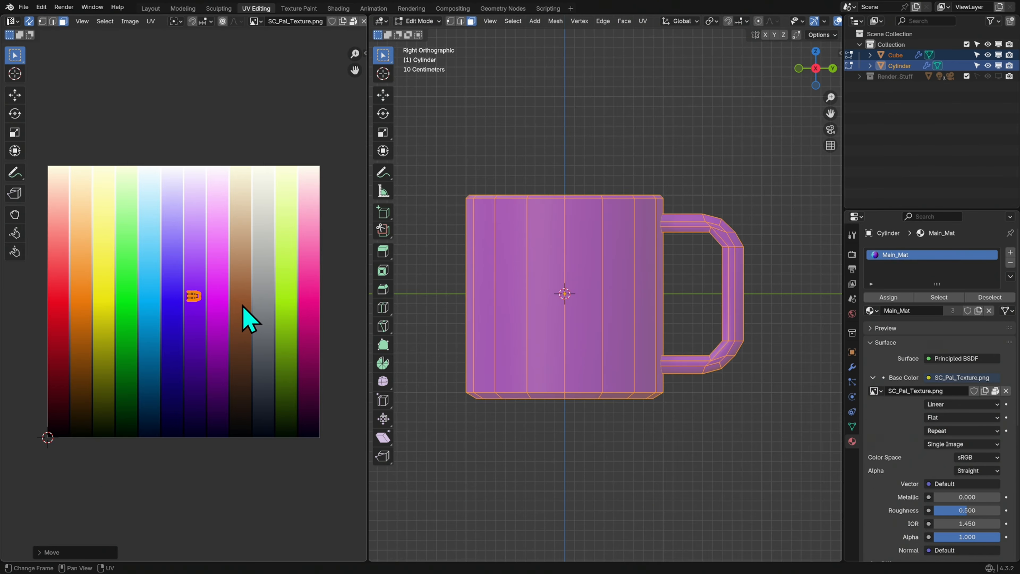
pyautogui.press('g')
pyautogui.click(248, 318)
# Stretch the UVs along Y for a stronger purple gradient and return to Object Mode
pyautogui.press('s')
pyautogui.press('y')
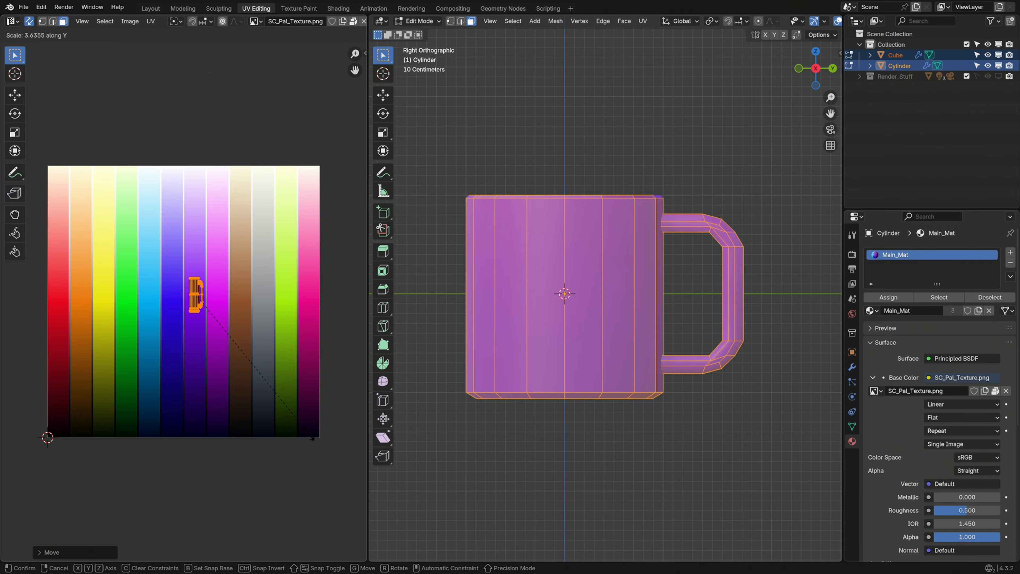
pyautogui.click(329, 460)
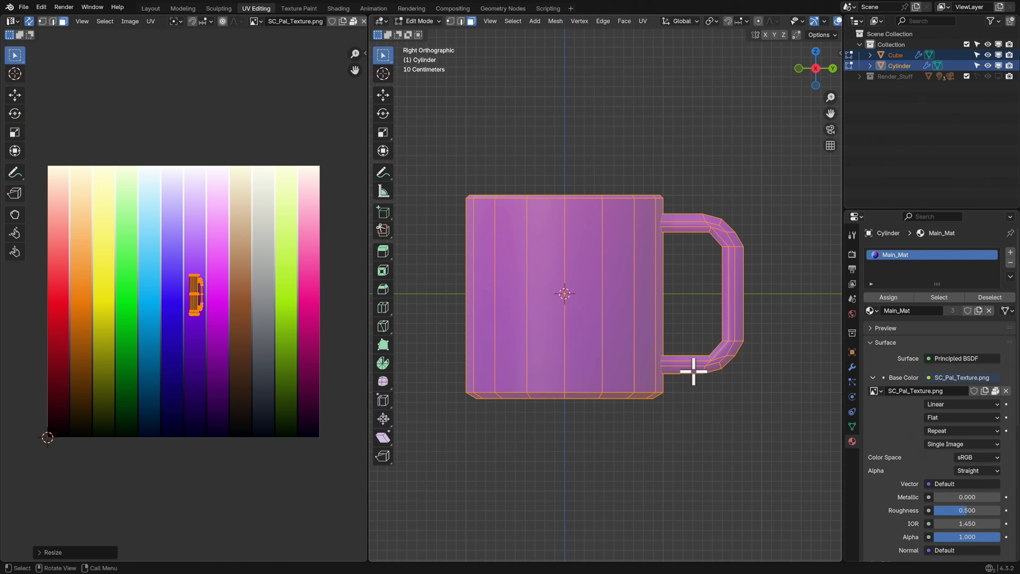
pyautogui.moveTo(694, 371); pyautogui.dragTo(627, 350, button='middle')
pyautogui.press('Tab')
pyautogui.moveTo(697, 346); pyautogui.dragTo(583, 357, button='middle')
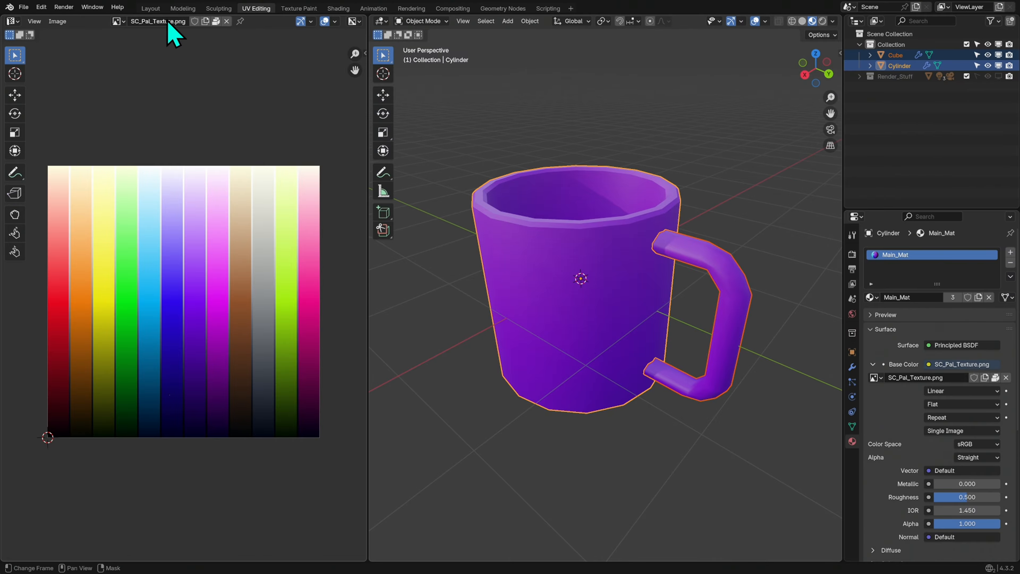
# In the Layout workspace, show the outliner's viewport-visibility toggles and enable the Render_Stuff collection in viewports
pyautogui.click(152, 8)
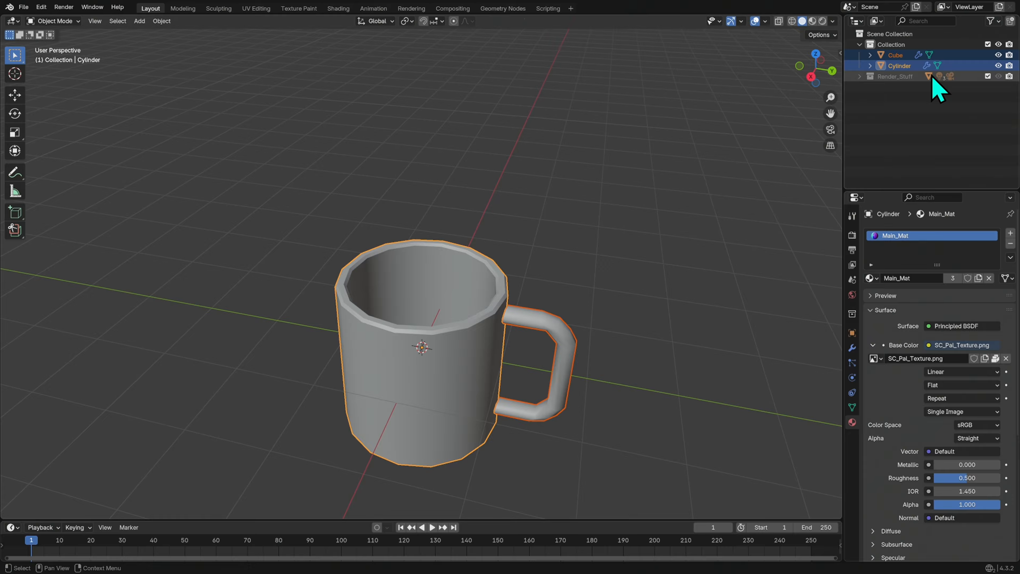
pyautogui.click(900, 77)
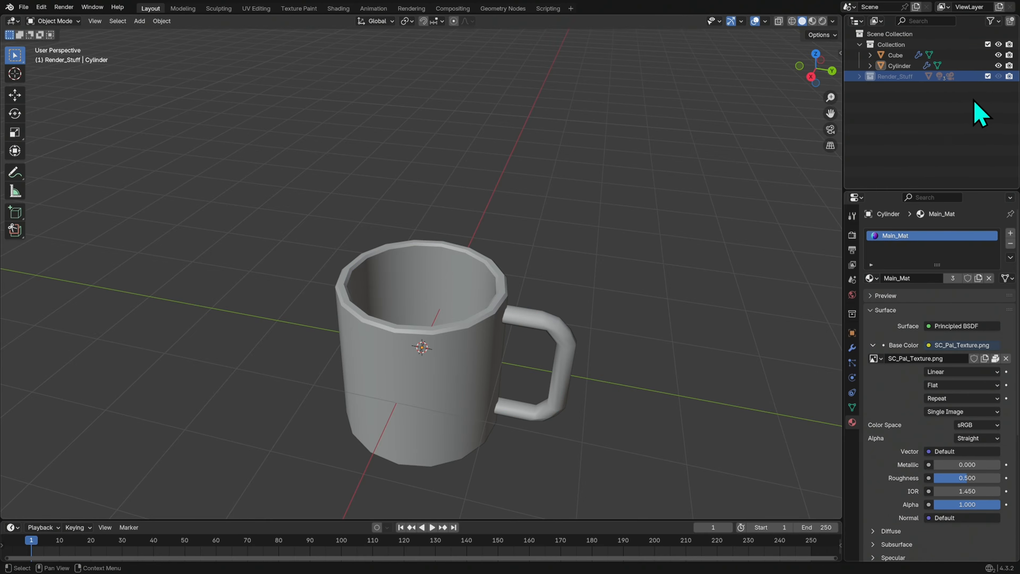
pyautogui.click(999, 22)
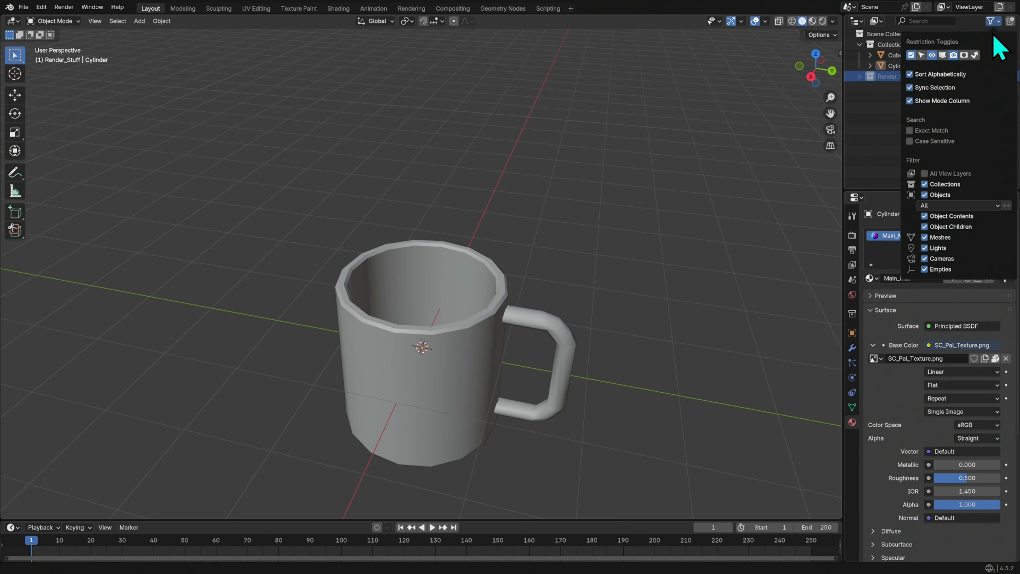
pyautogui.click(943, 57)
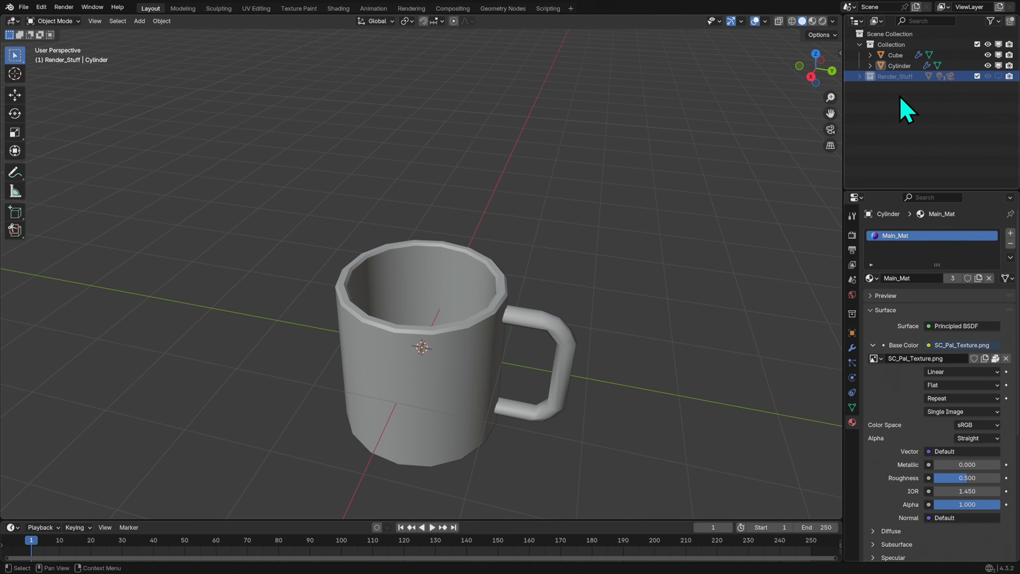
pyautogui.click(1000, 77)
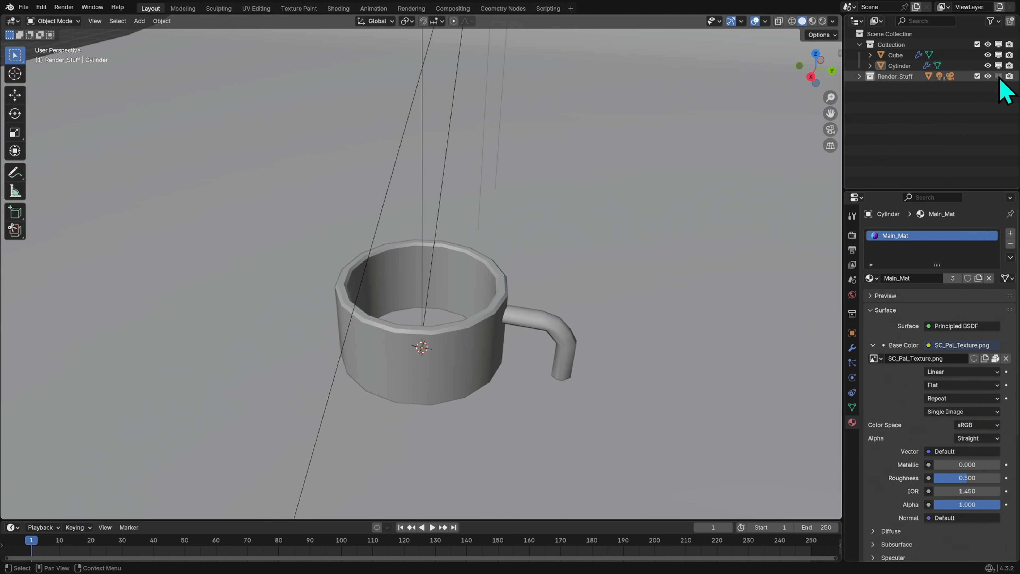
# Select the handle and the mug body and join them into a single object
pyautogui.scroll(-8, 515, 349)
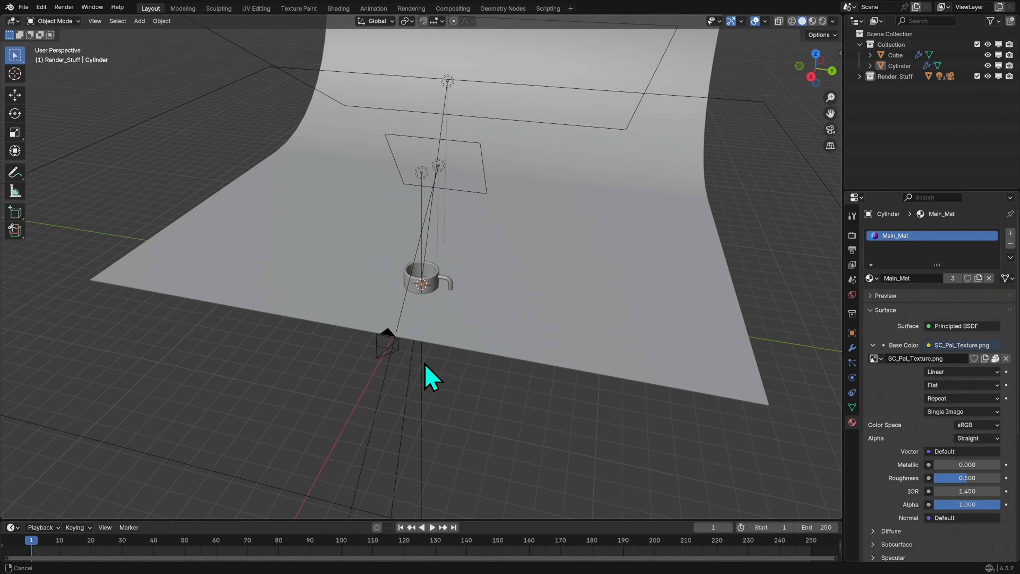
pyautogui.moveTo(425, 364); pyautogui.dragTo(485, 319, button='middle')
pyautogui.scroll(5, 656, 255)
pyautogui.click(452, 315)
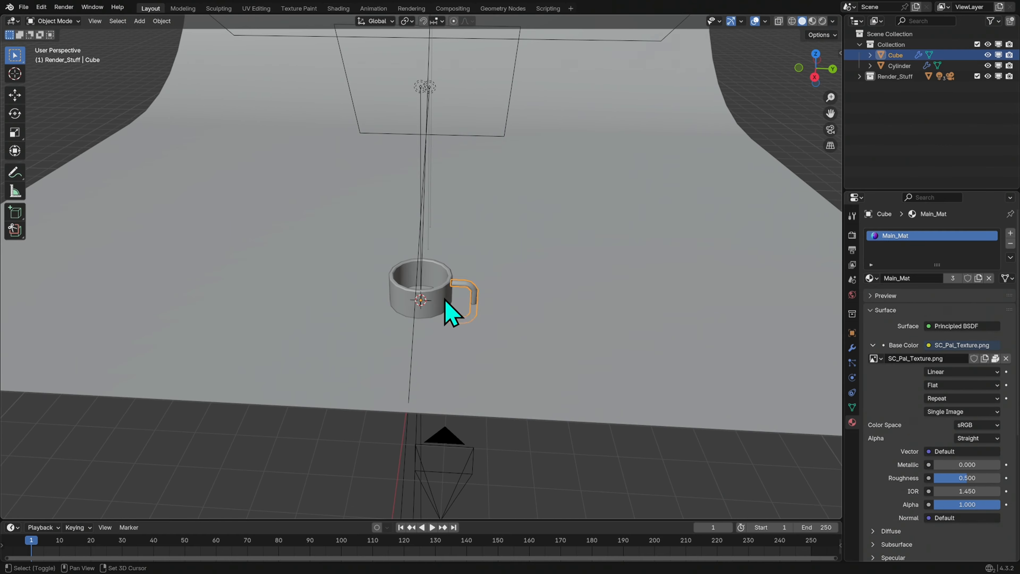
pyautogui.keyDown('shift'); pyautogui.click(447, 303); pyautogui.keyUp('shift')
pyautogui.hotkey('ctrl', 'j')
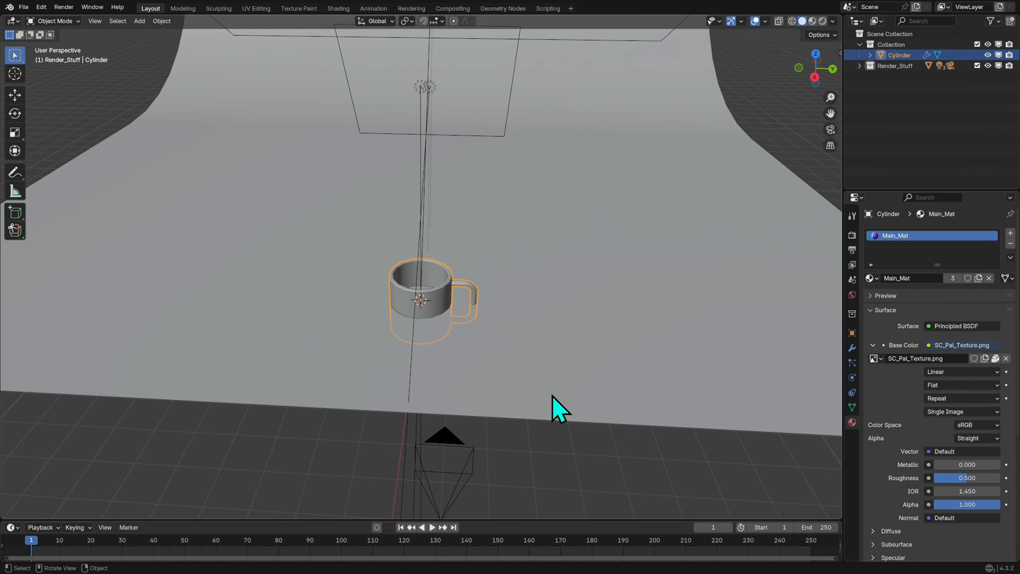
# In the right orthographic view, move the mug up about 1.062 m along Z so its base rests on the backdrop floor
pyautogui.click(815, 77)
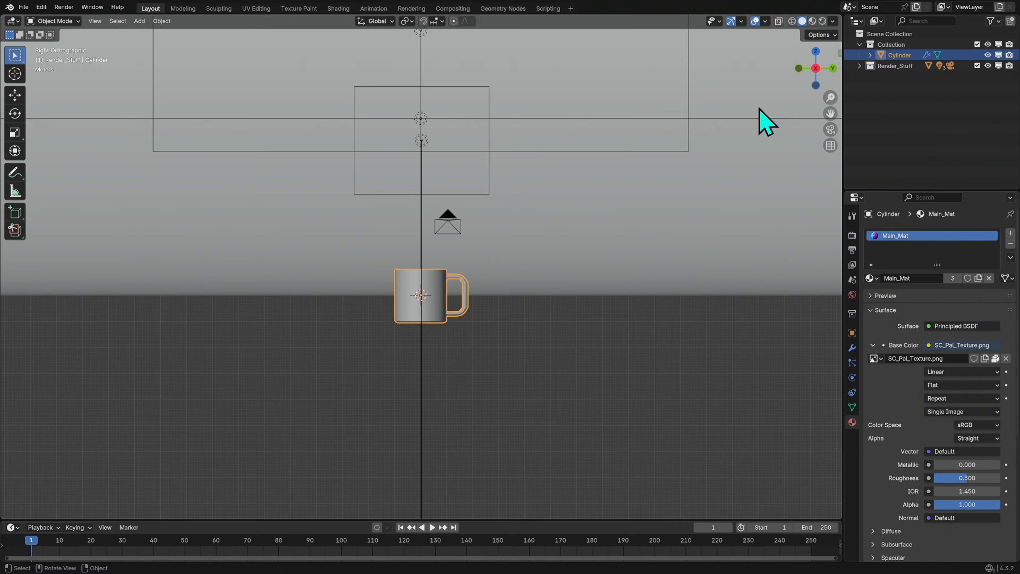
pyautogui.press('g')
pyautogui.press('z')
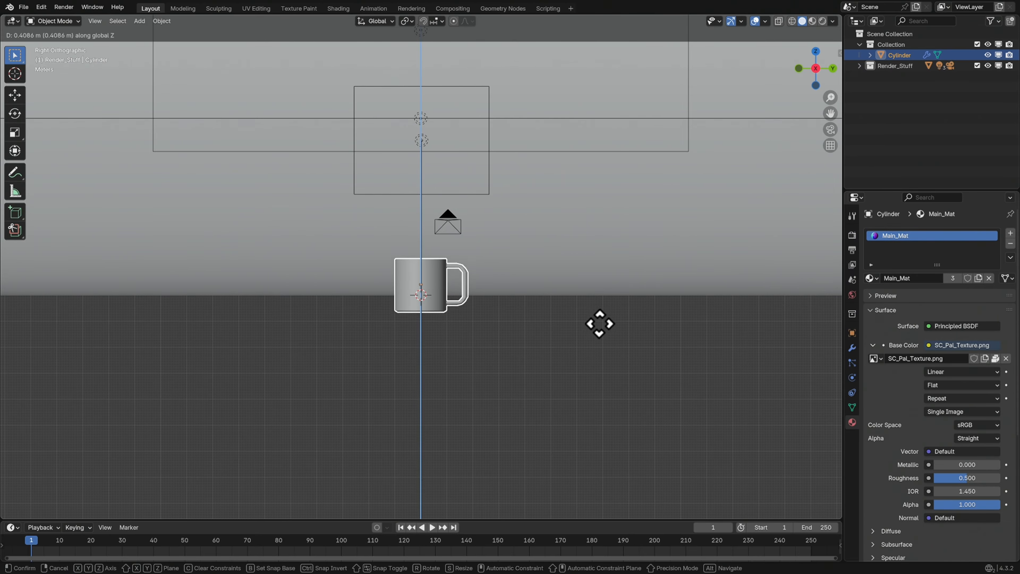
pyautogui.click(602, 312)
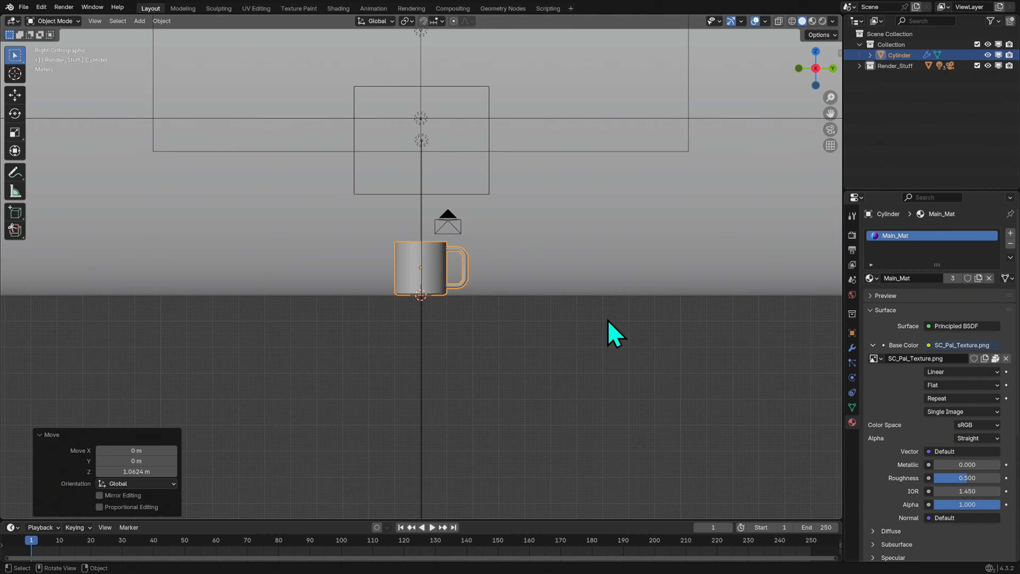
# Look through the scene camera and rotate the mug about -21.6° around the global Z axis
pyautogui.click(830, 129)
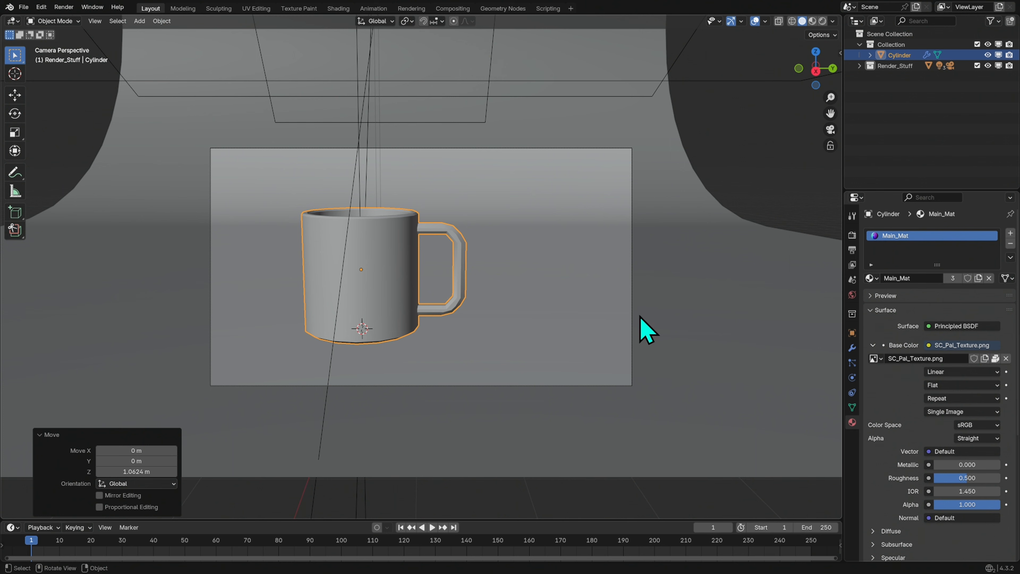
pyautogui.press('r')
pyautogui.press('z')
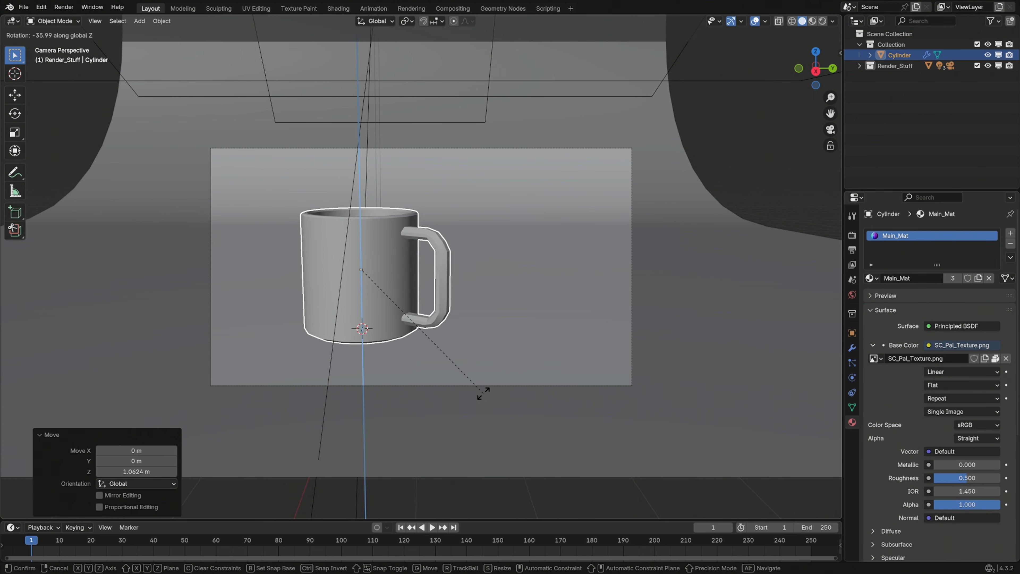
pyautogui.click(550, 384)
# Move the mug horizontally with Z locked by about -0.295 m in X and -0.325 m in Y
pyautogui.press('g')
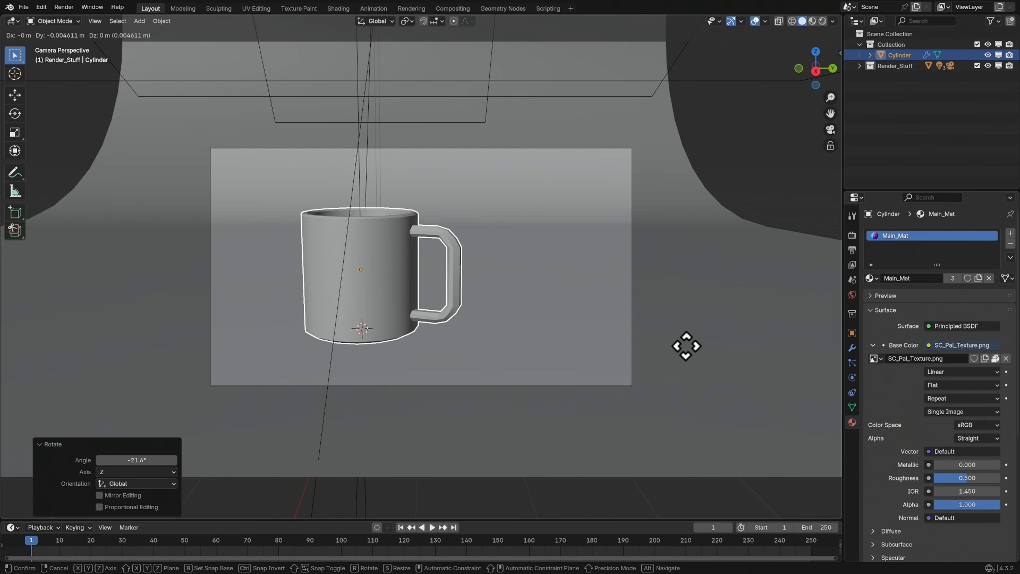
pyautogui.hotkey('shift', 'z')
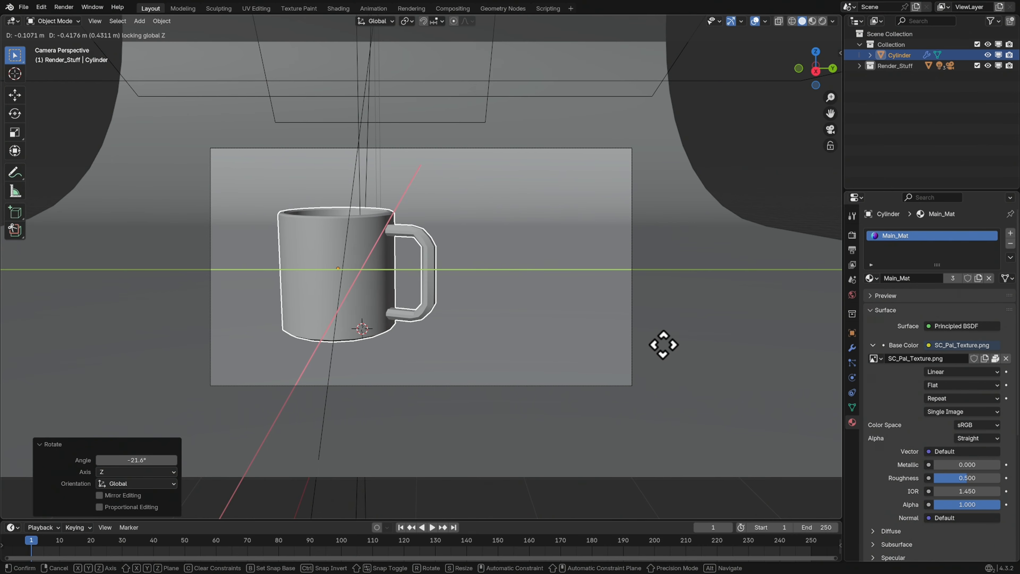
pyautogui.click(669, 342)
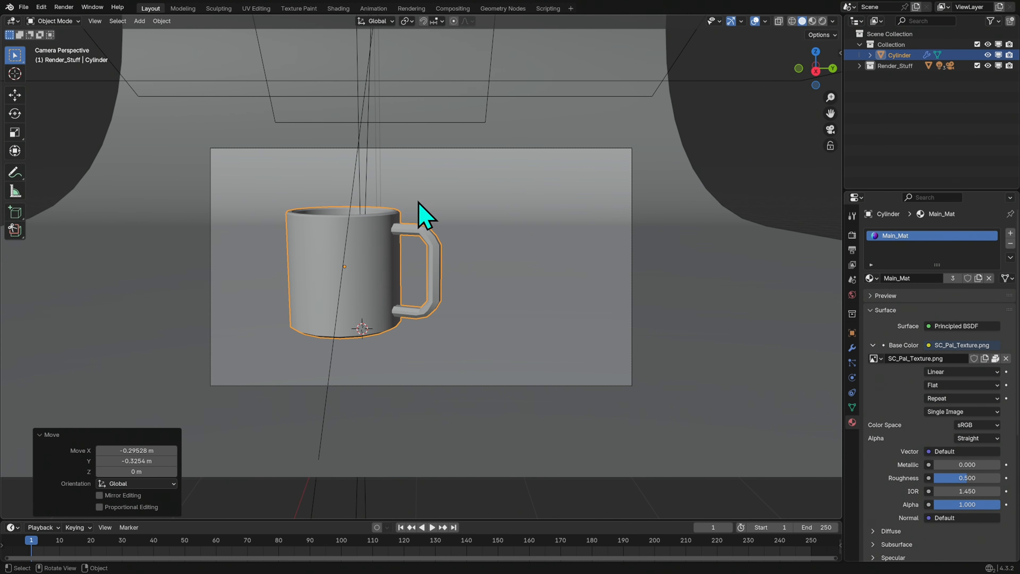
# Render a still image of the mug and reposition the render window over the viewport
pyautogui.click(64, 7)
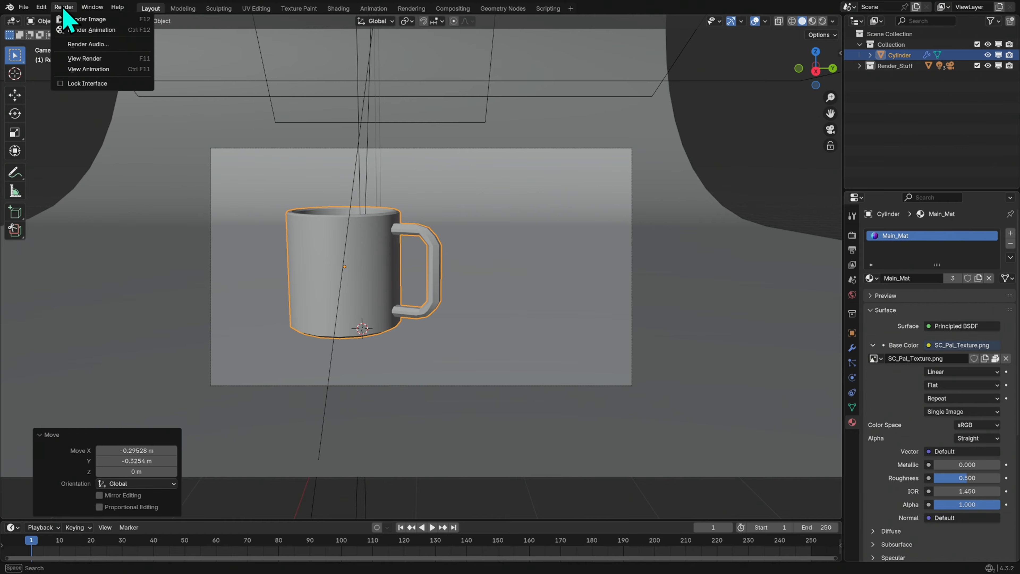
pyautogui.click(85, 19)
pyautogui.moveTo(393, 7); pyautogui.dragTo(538, 114)
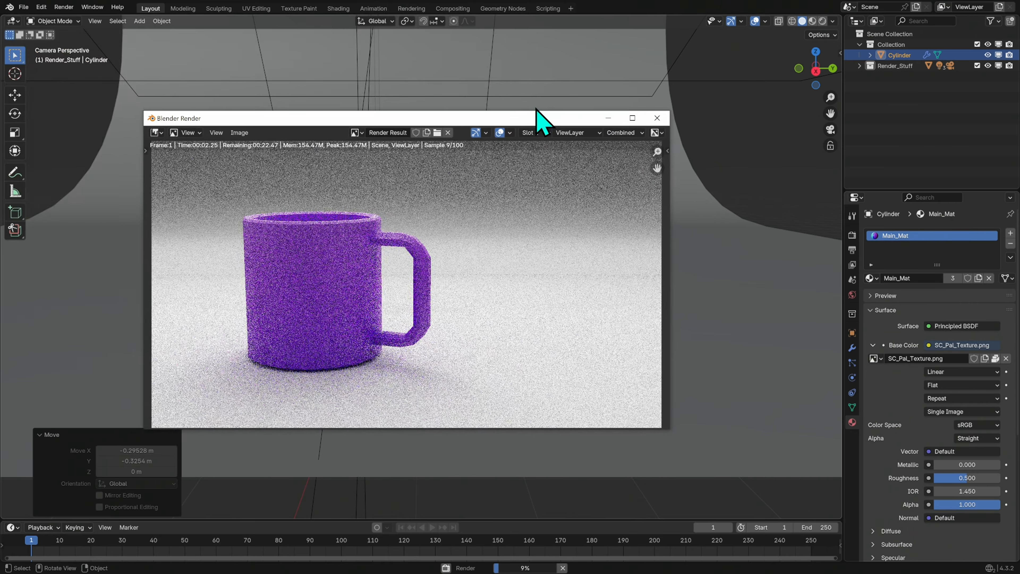